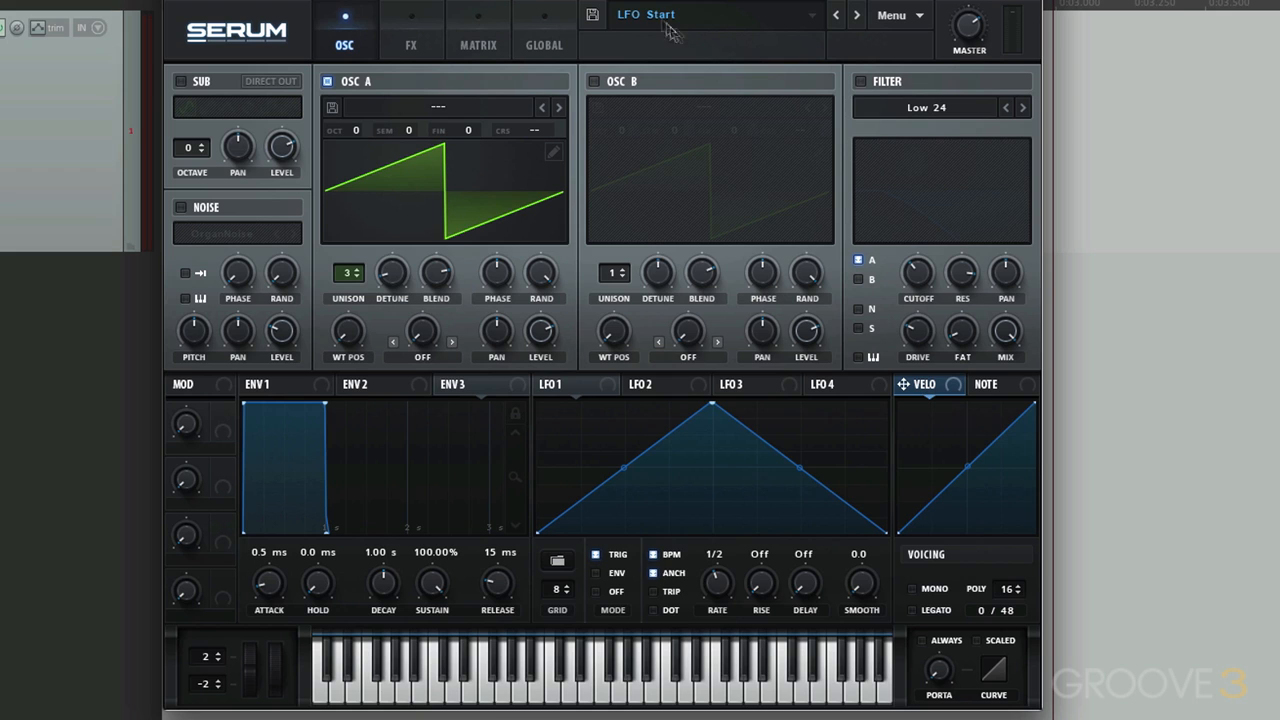
Step: Load the KY WurlyKeys [ASL] preset from the Misc category and switch oscillator A's wavetable display to the 2D view
mouse_move(717, 105)
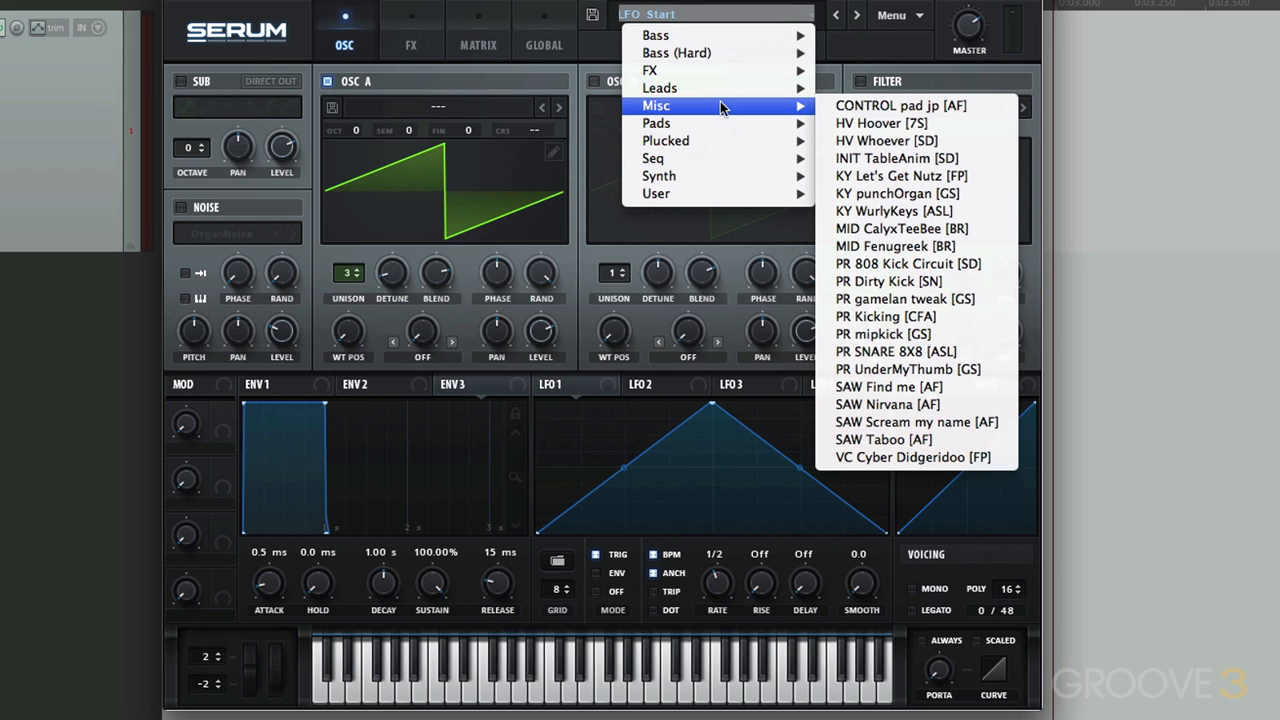
left_click(991, 205)
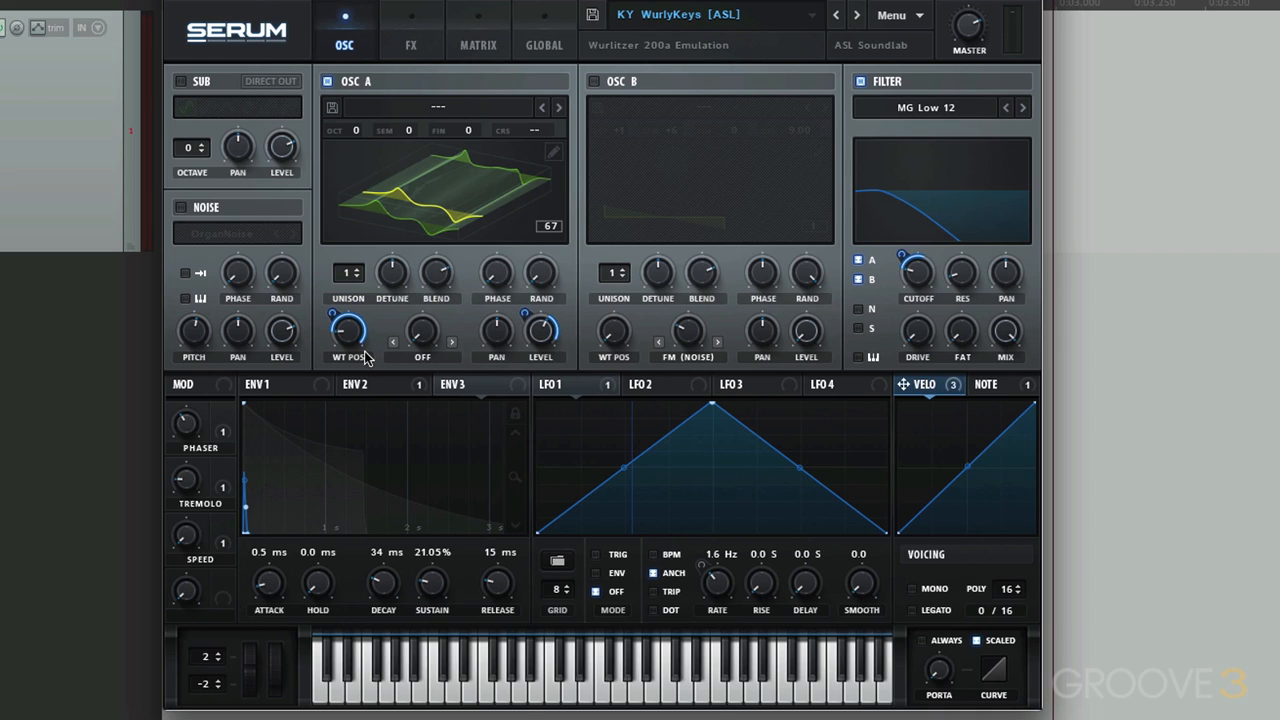
left_click(528, 237)
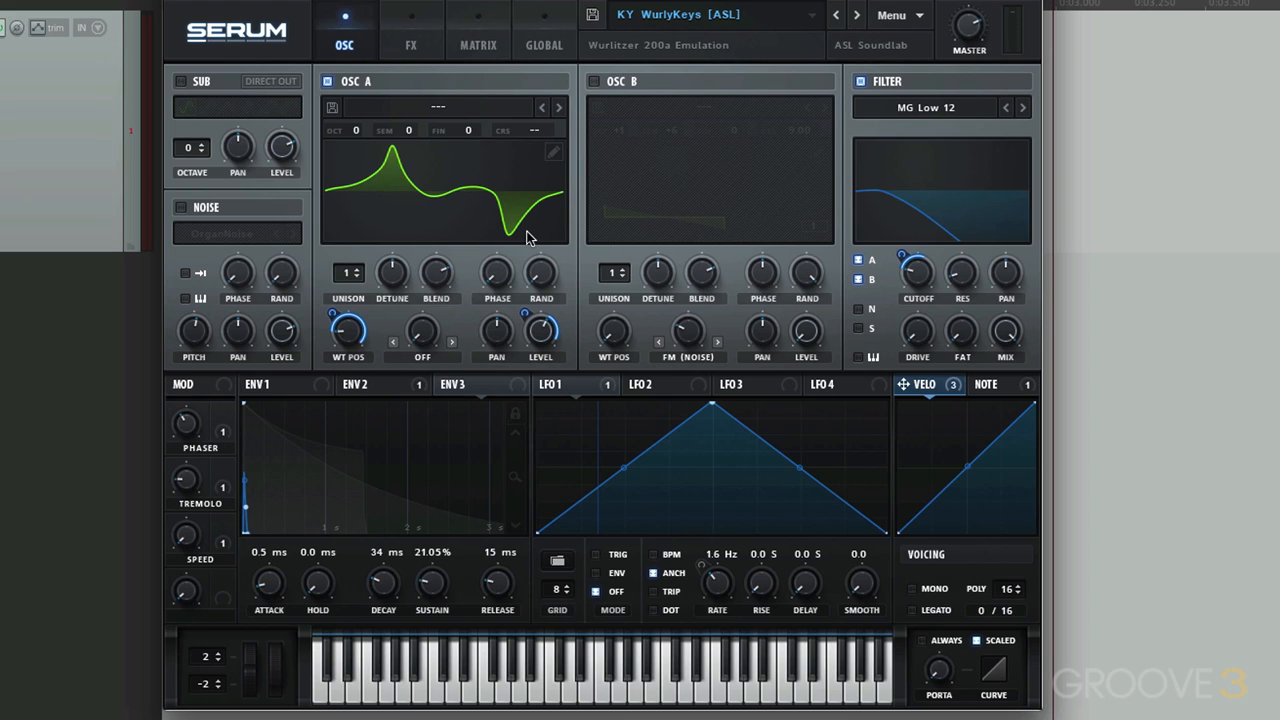
Step: Examine the preset's modulation routings and the Env 2 shape that modulates the filter cutoff
left_click(478, 45)
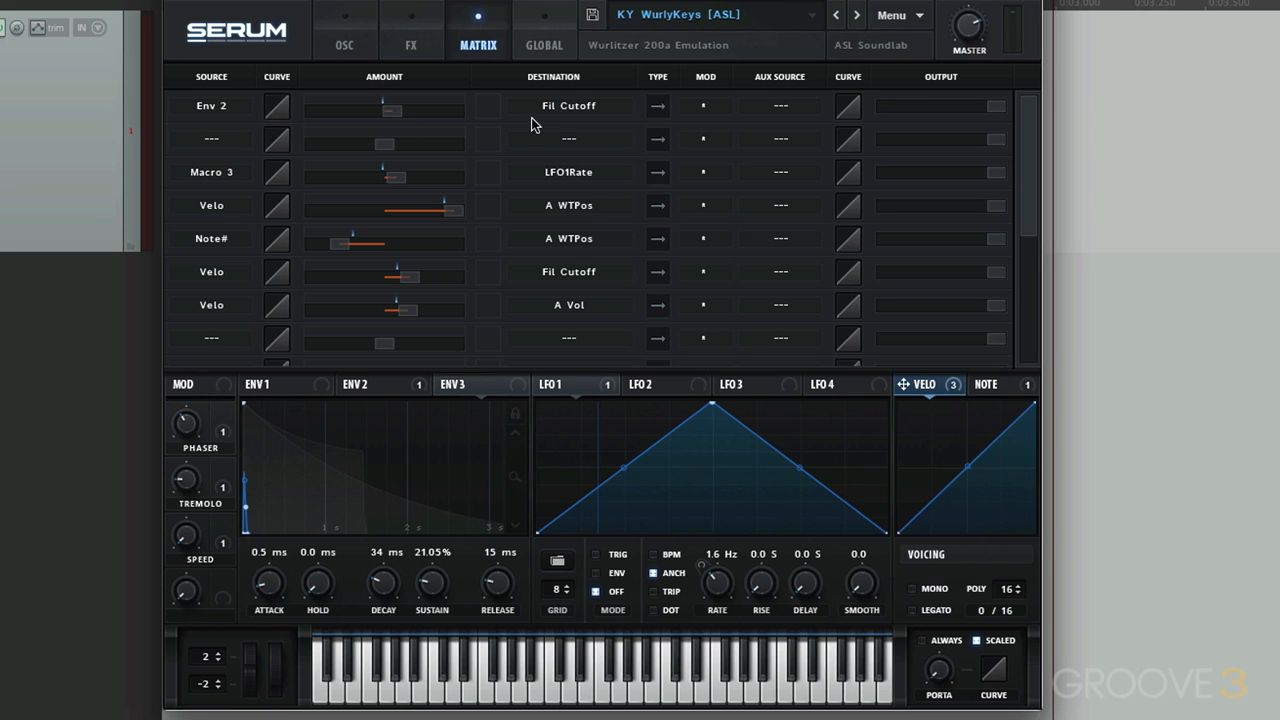
left_click(345, 45)
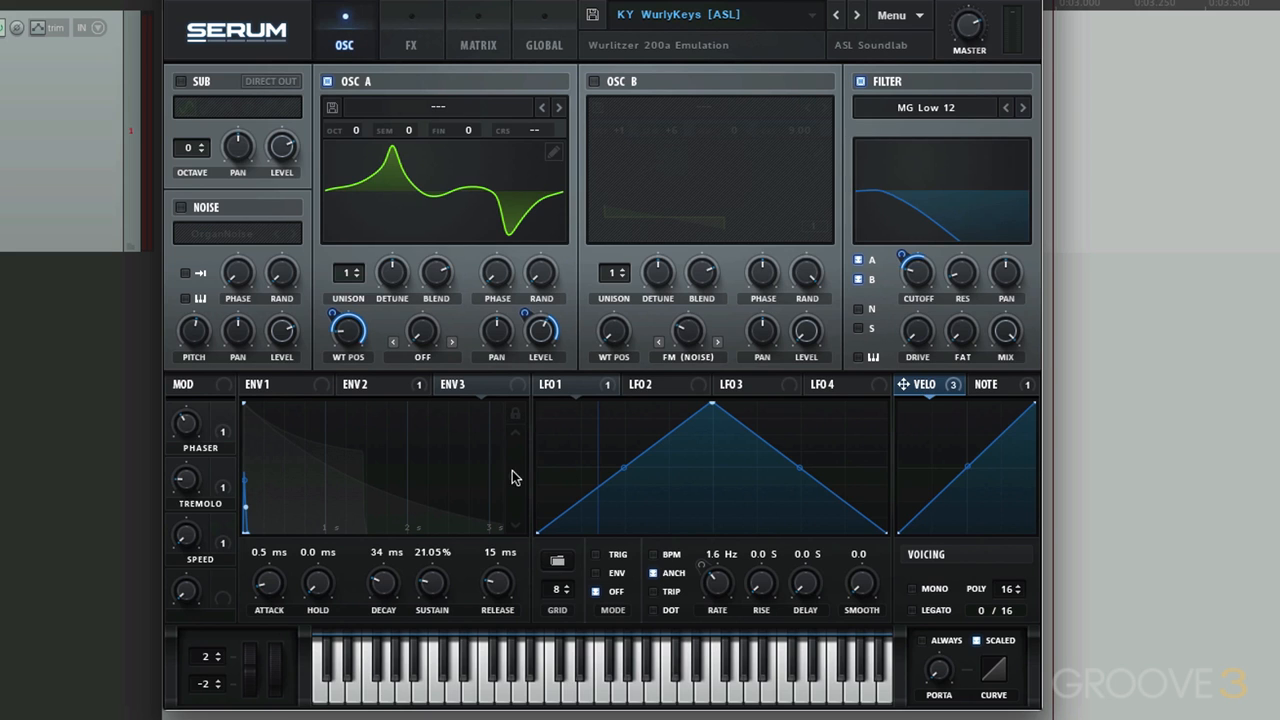
left_click(377, 388)
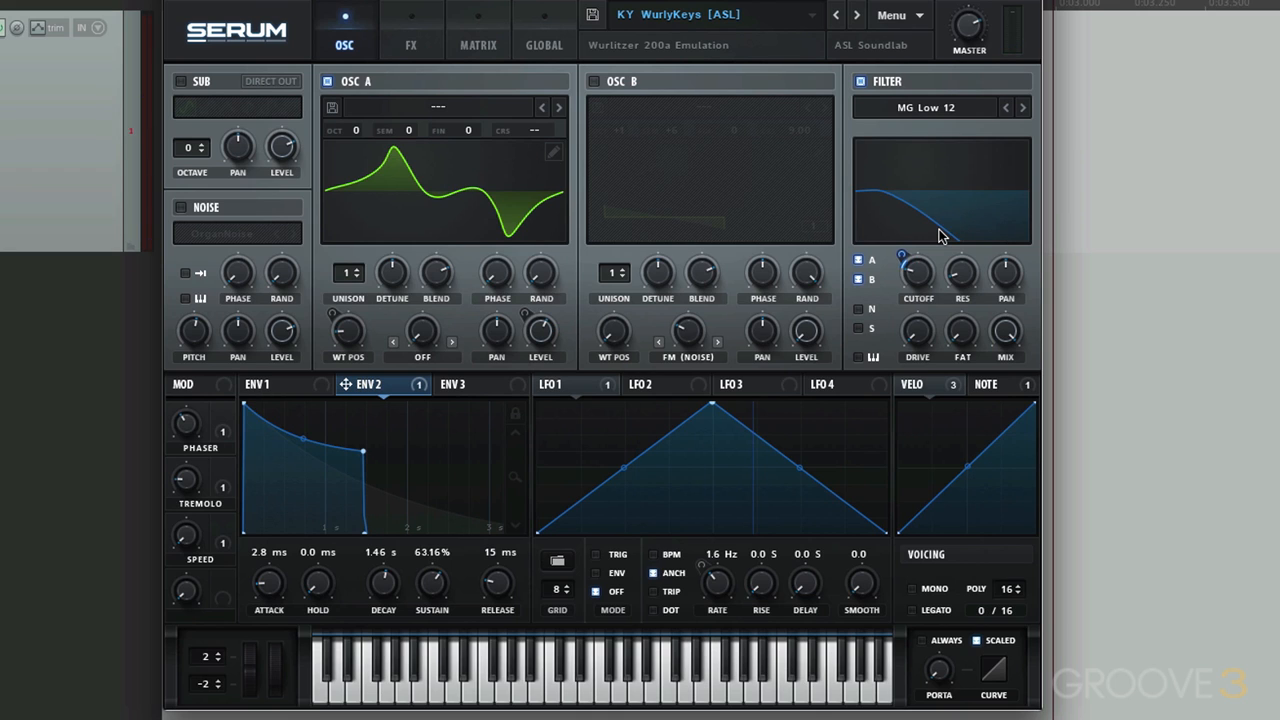
left_click(491, 54)
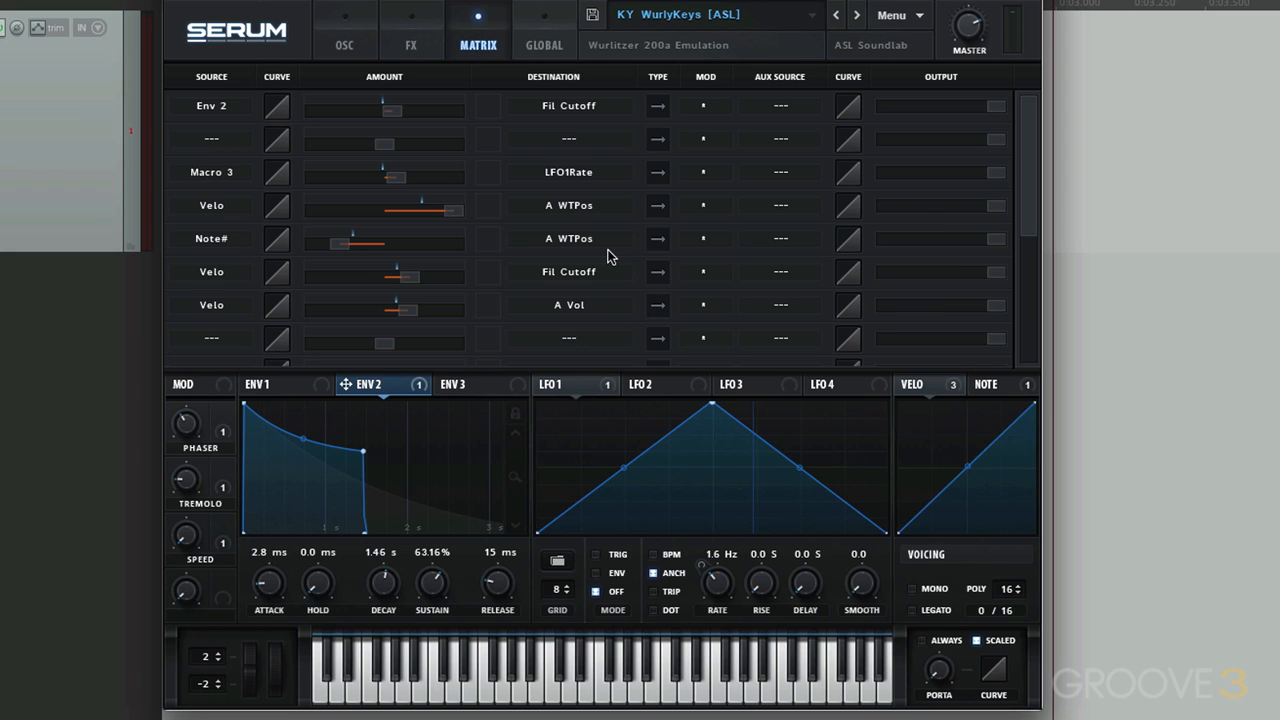
left_click(346, 45)
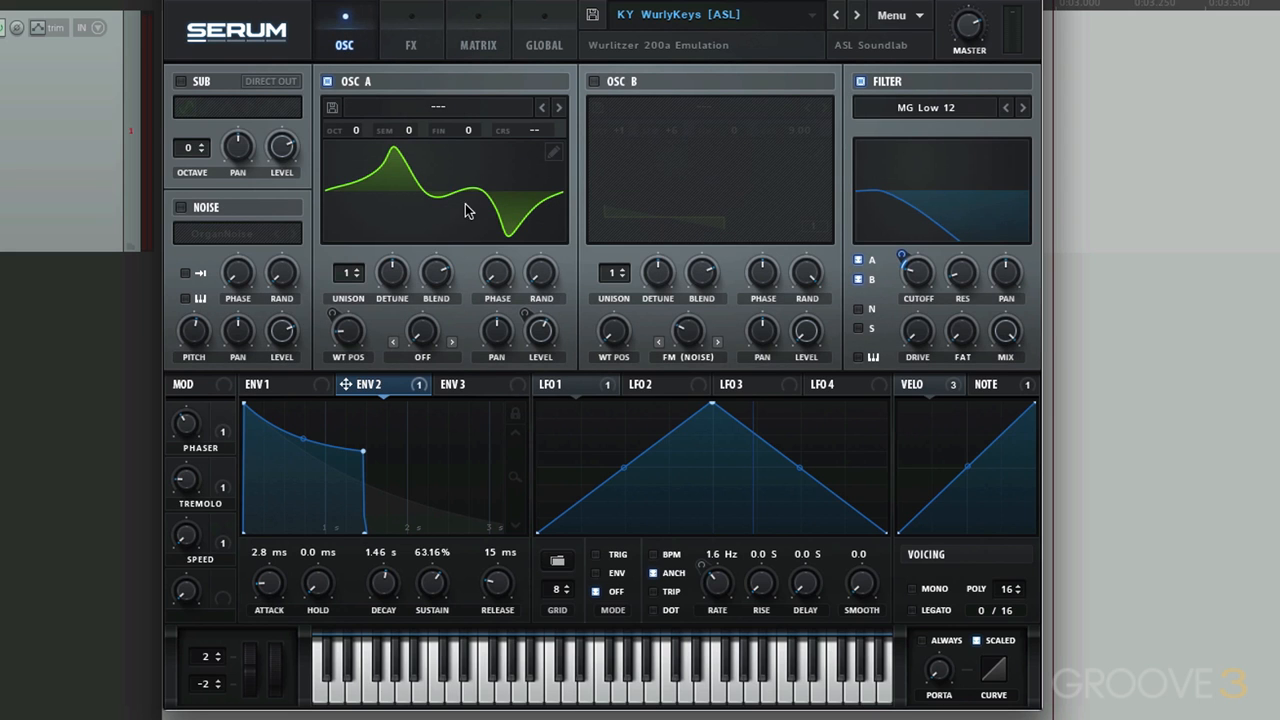
Step: Show oscillator A's wavetable in 3D and examine the velocity, note and macro assignments in the full list of modulation routings
left_click(536, 226)
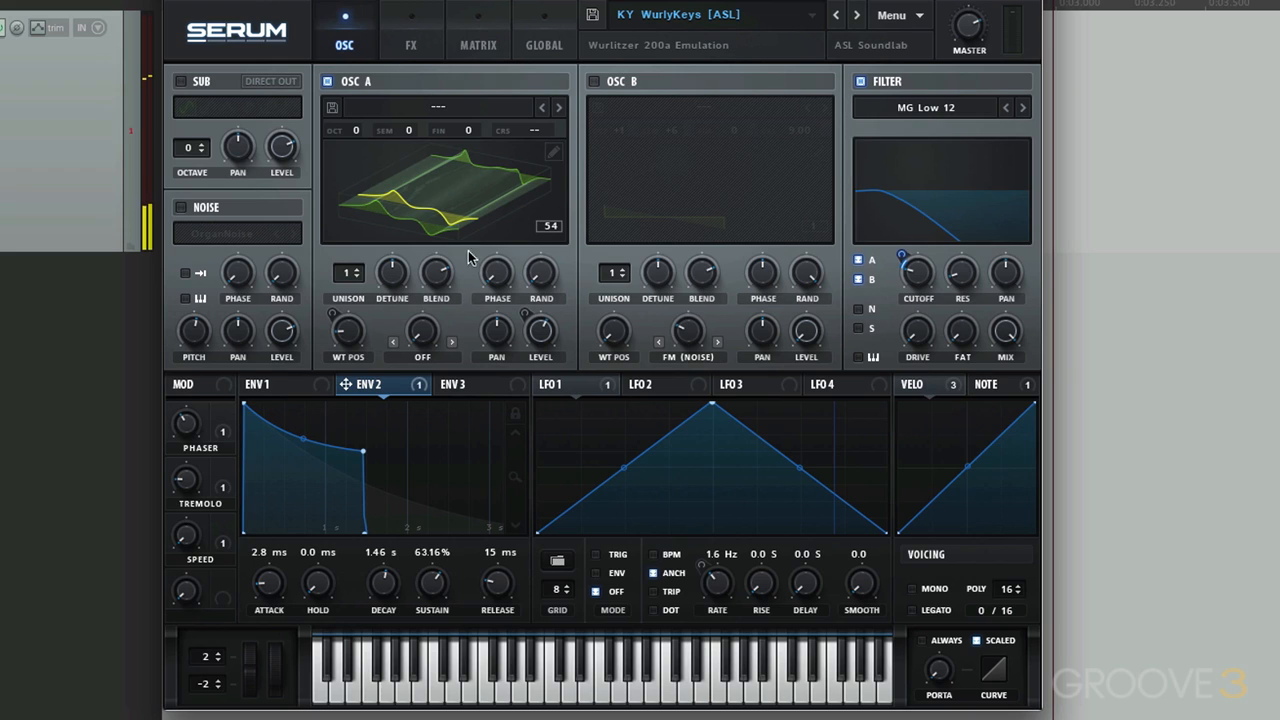
left_click(478, 45)
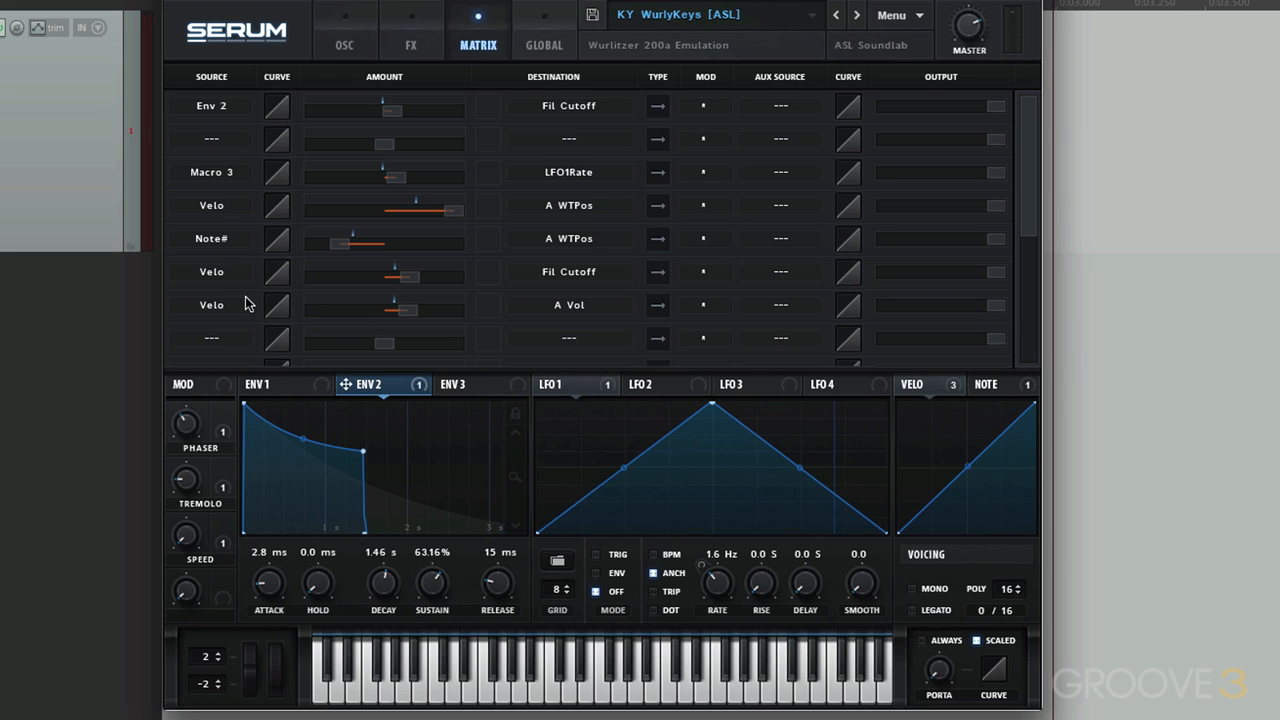
left_click(340, 50)
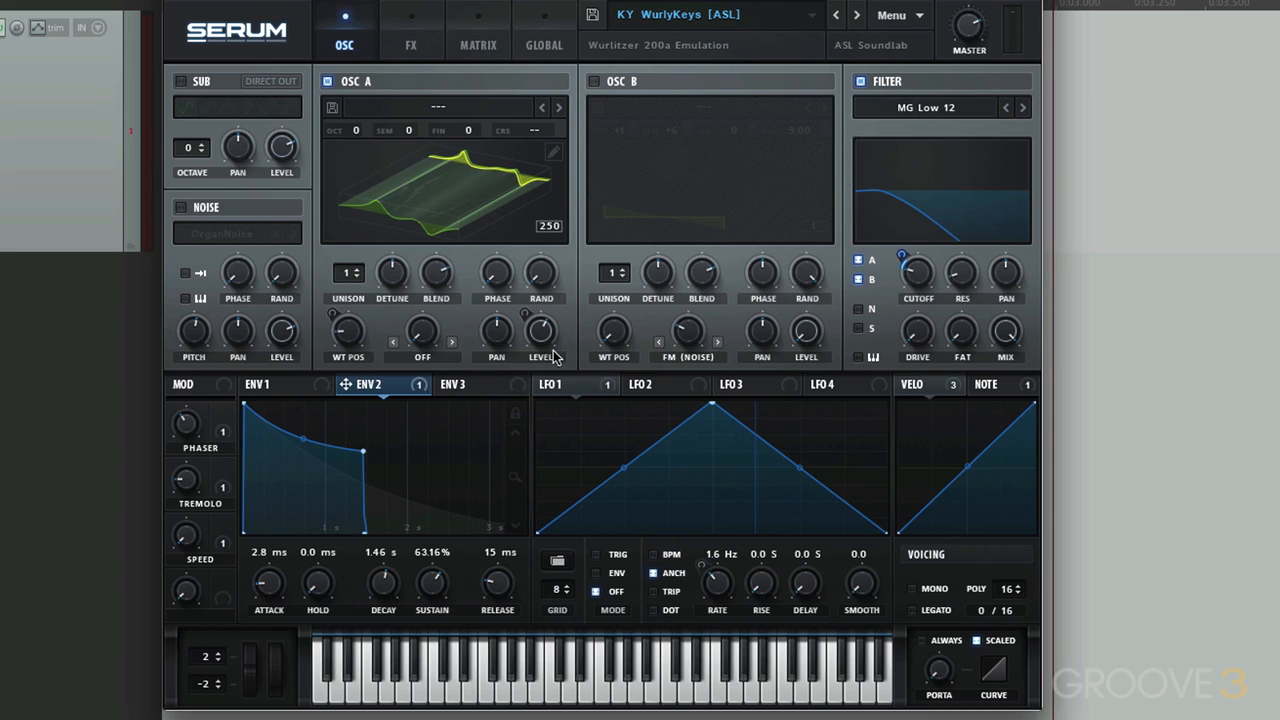
left_click(935, 388)
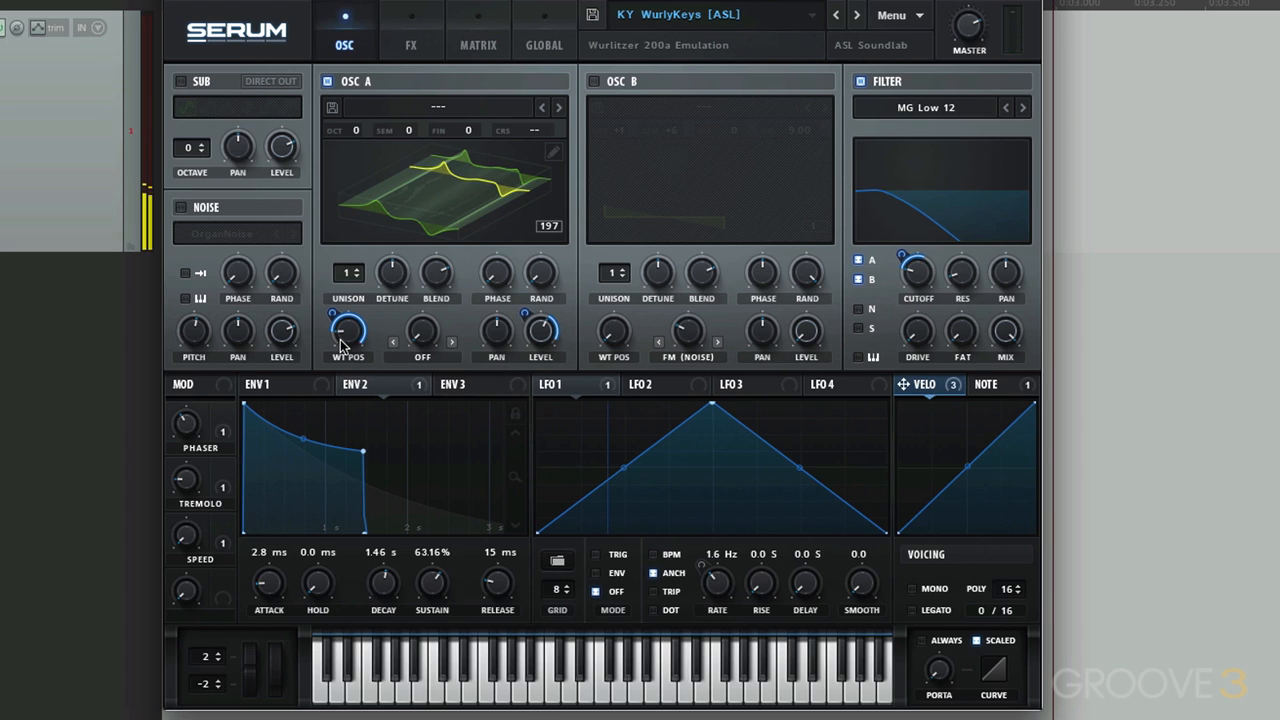
left_click(476, 48)
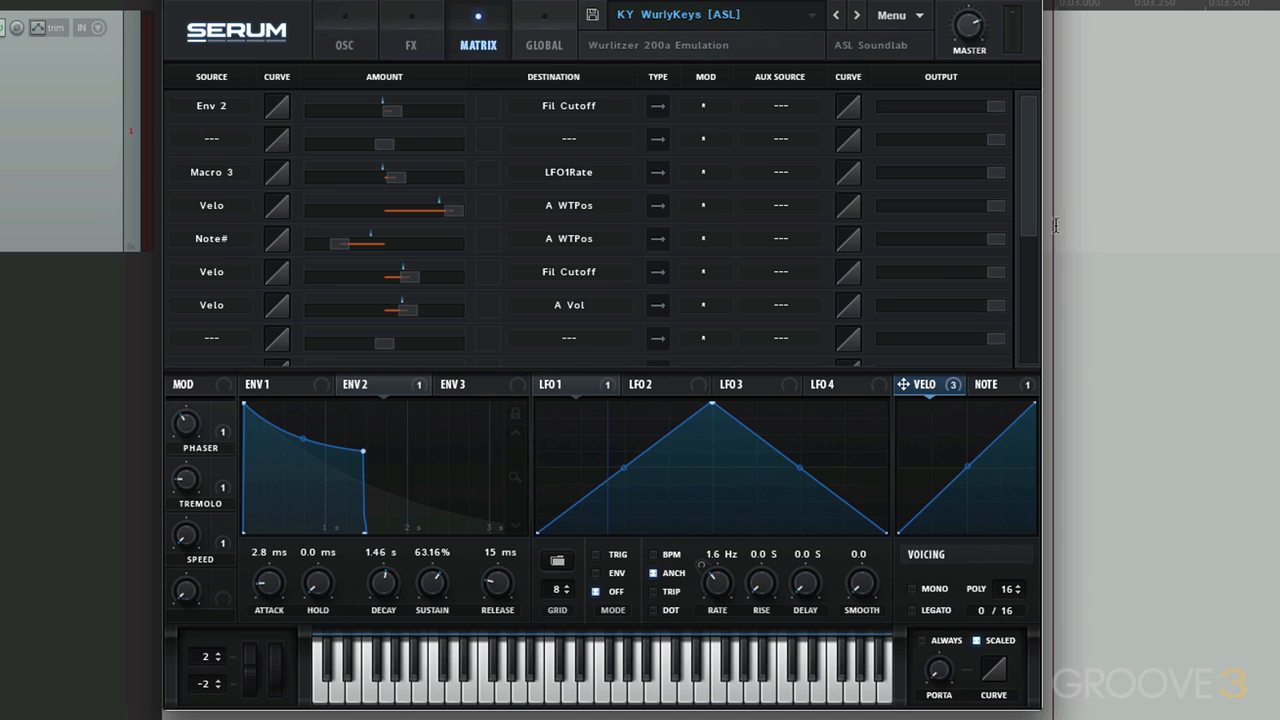
left_click_drag(1033, 209, 1008, 312)
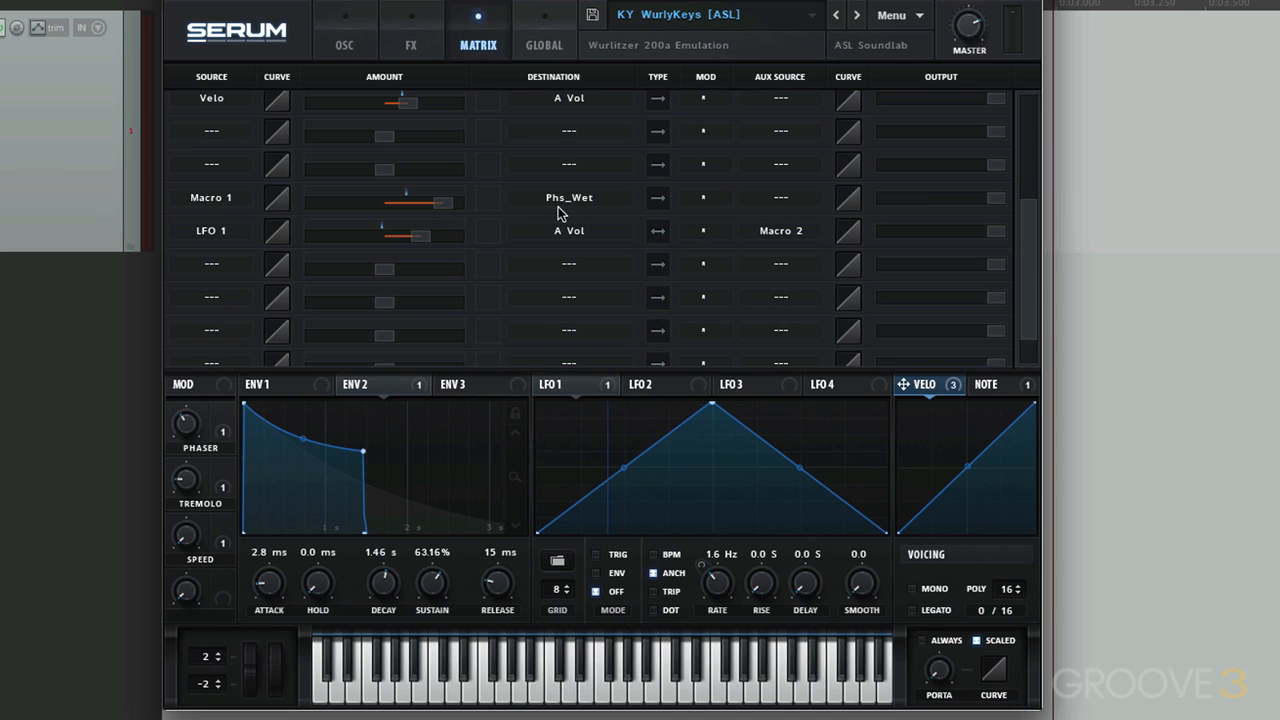
Step: Review the units in the effects rack, from Hyper/Dimension through EQ, including the Phaser's mix modulation
left_click(411, 45)
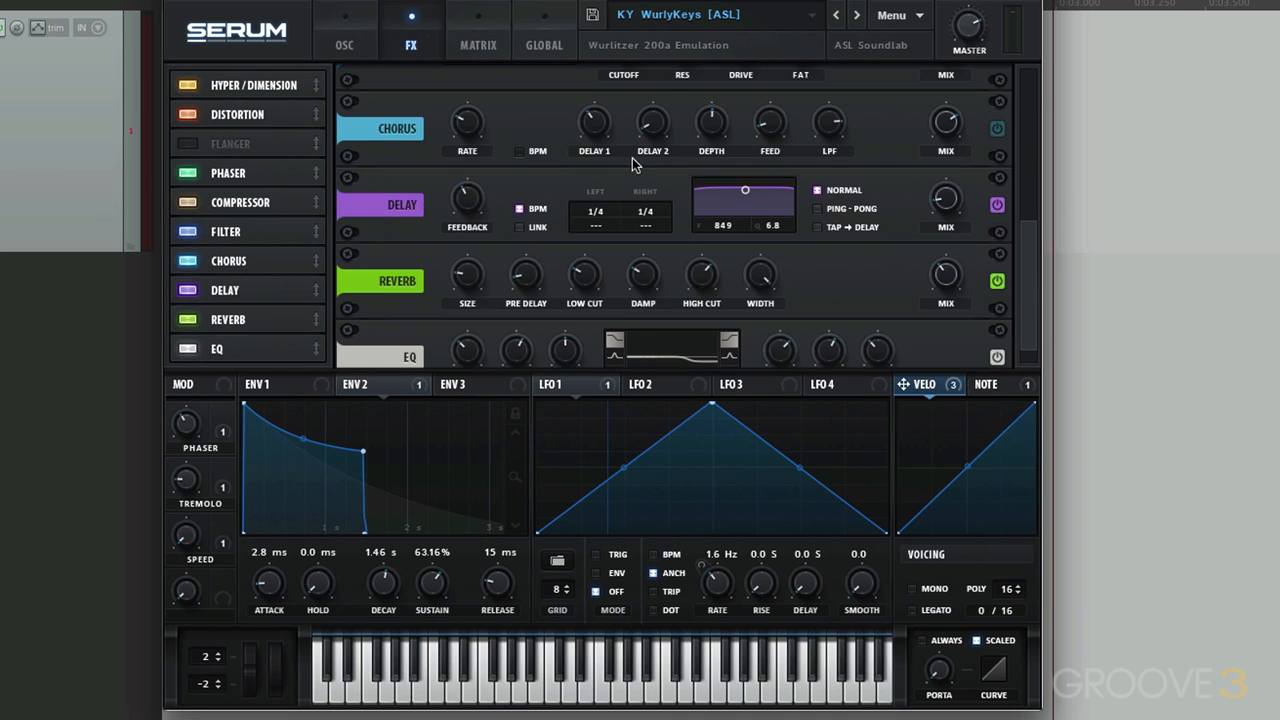
left_click_drag(1030, 244, 1024, 118)
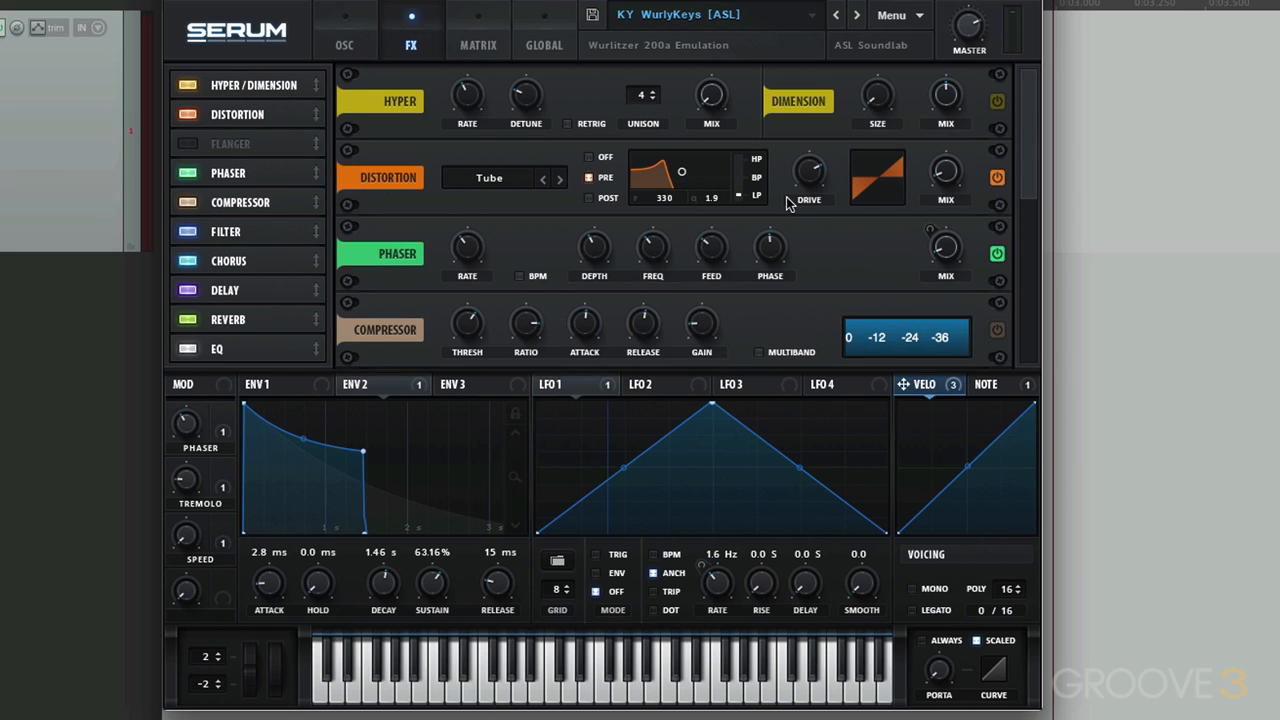
scroll(1037, 178, "down", 5)
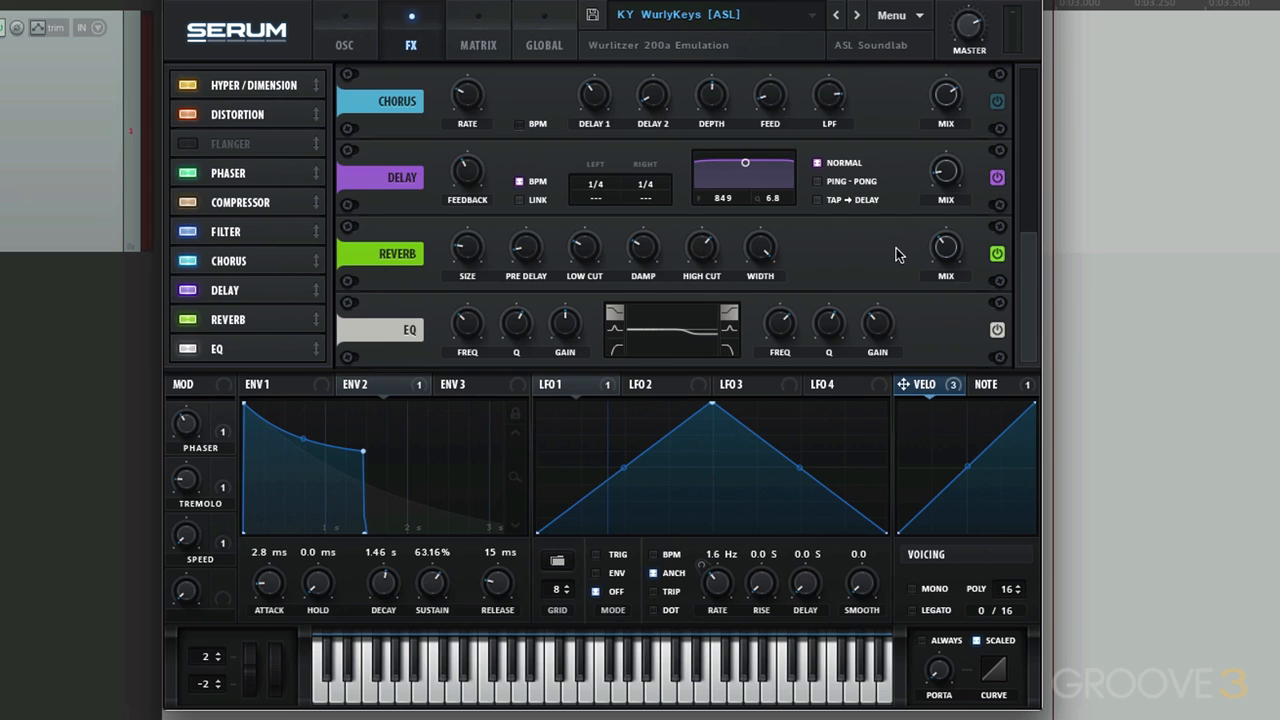
left_click_drag(1033, 318, 1034, 100)
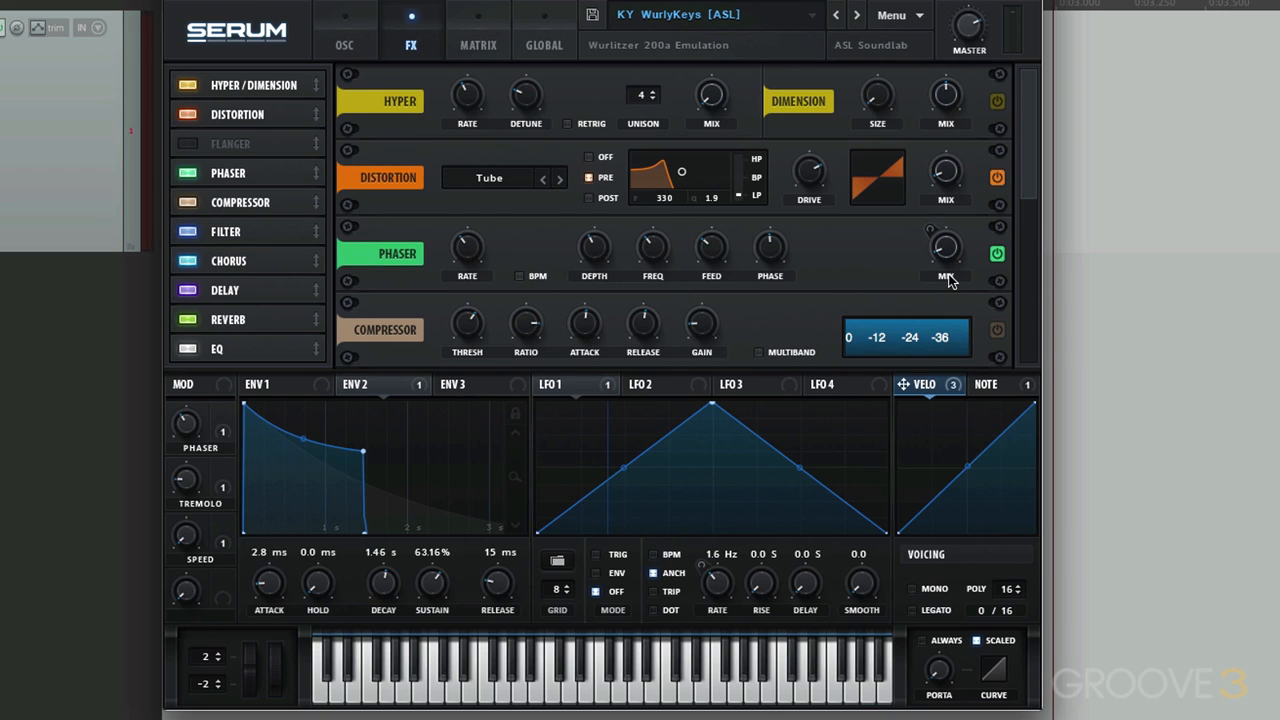
Step: Adjust the amount of the Phaser macro while viewing the oscillators
left_click(344, 48)
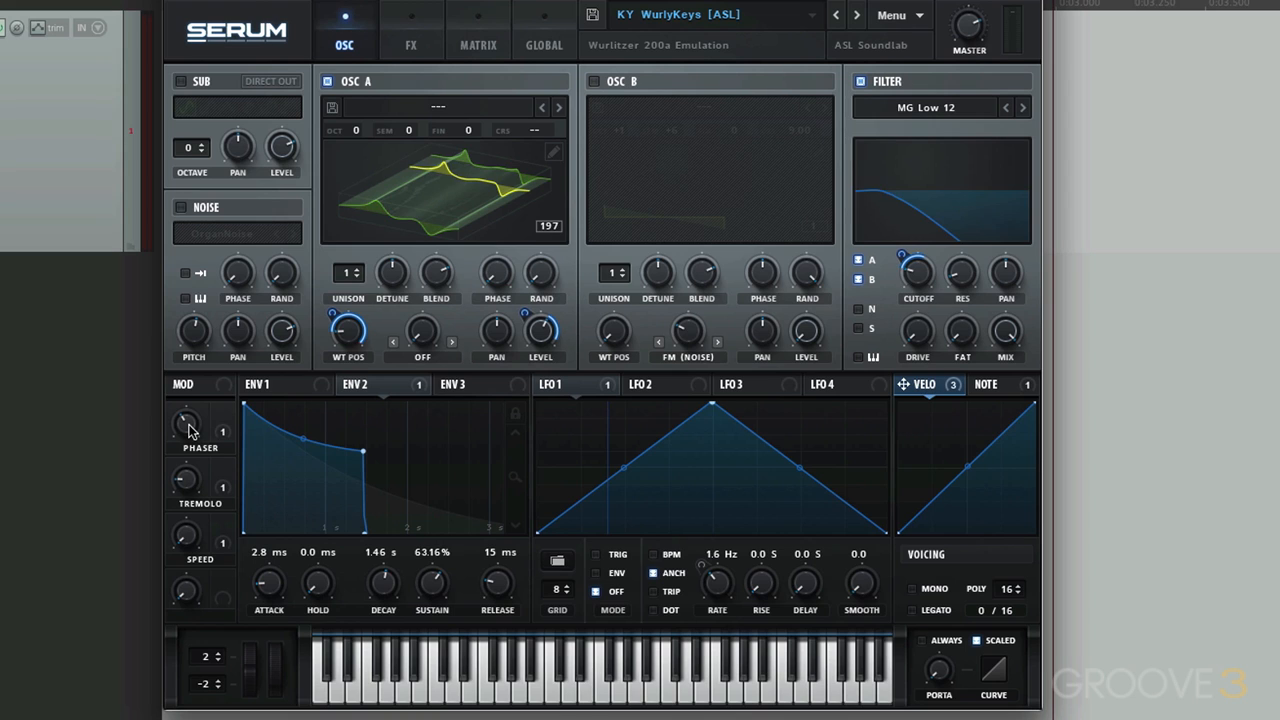
left_click_drag(190, 431, 190, 431)
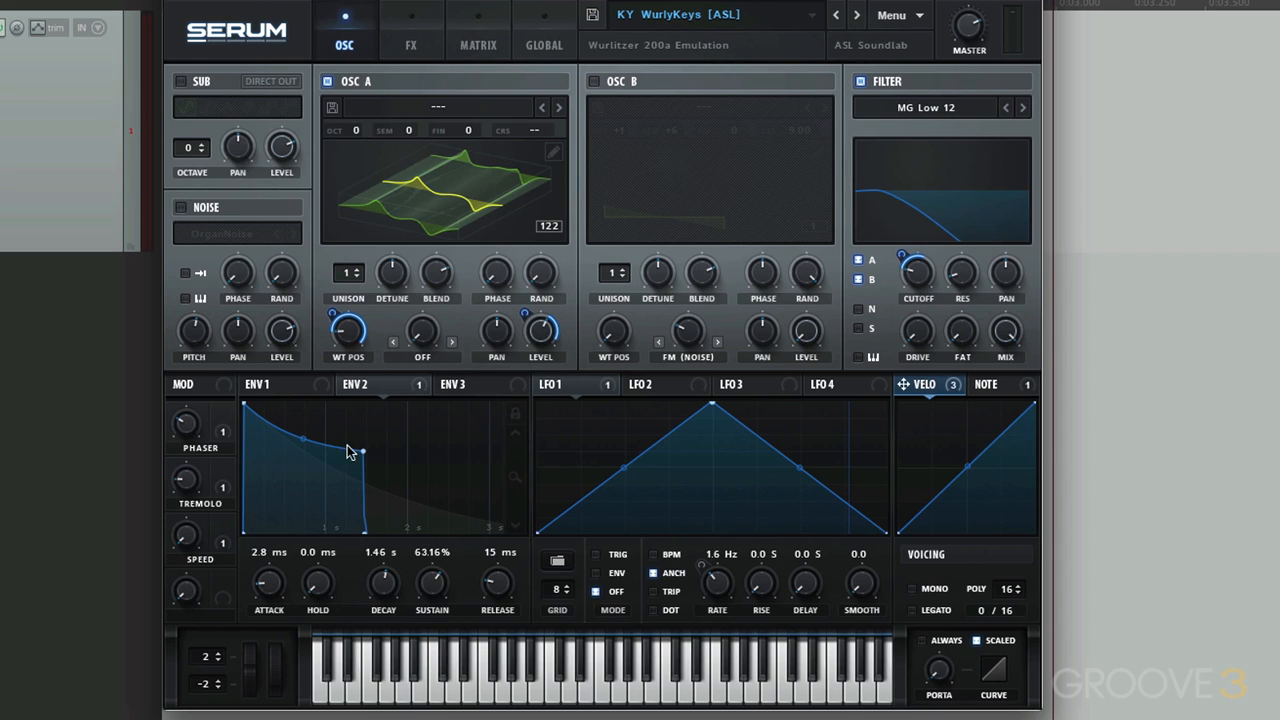
Step: Clear the aux source of the LFO 1 to A Vol routing and reassign Macro 2 to it
left_click(480, 46)
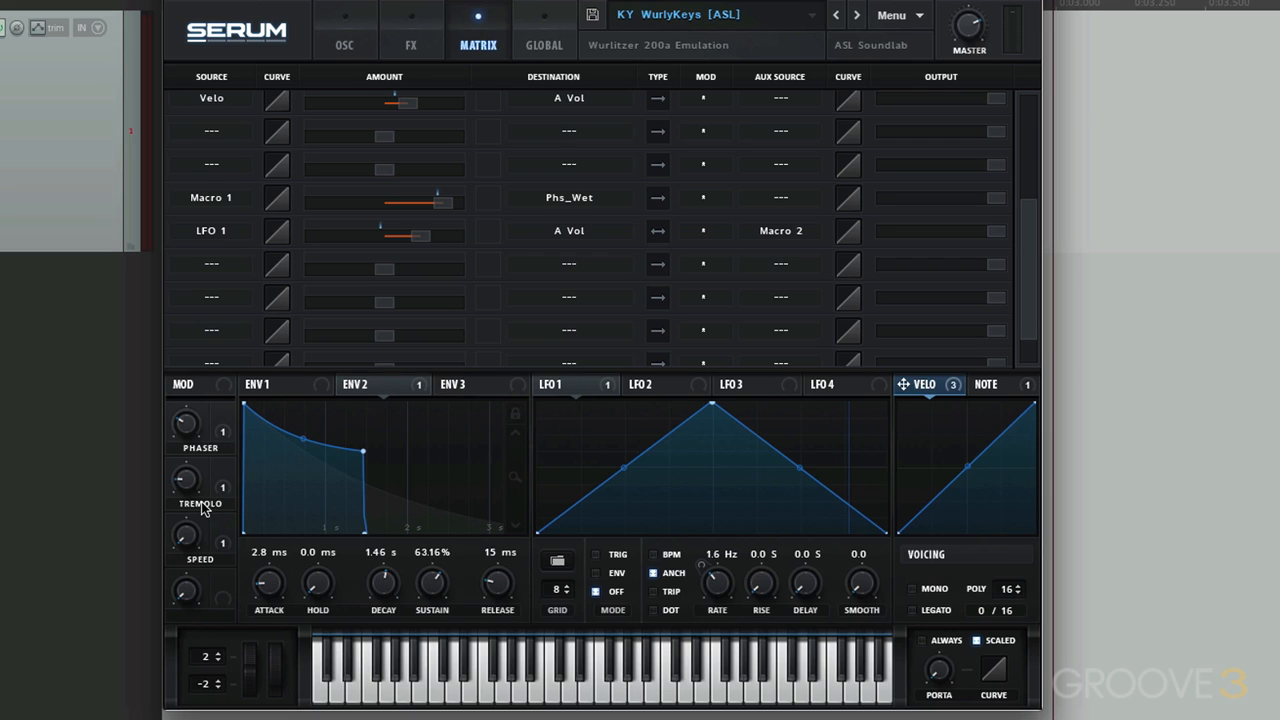
left_click(789, 238)
left_click(790, 246)
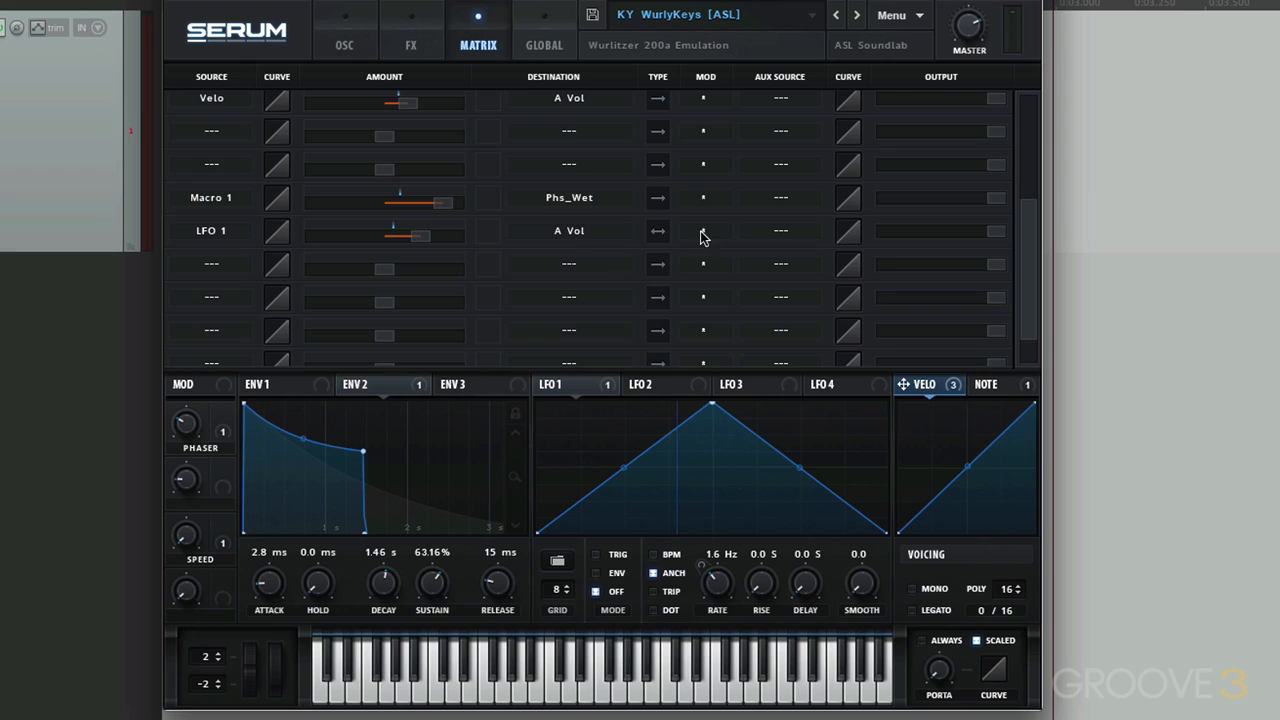
left_click(781, 231)
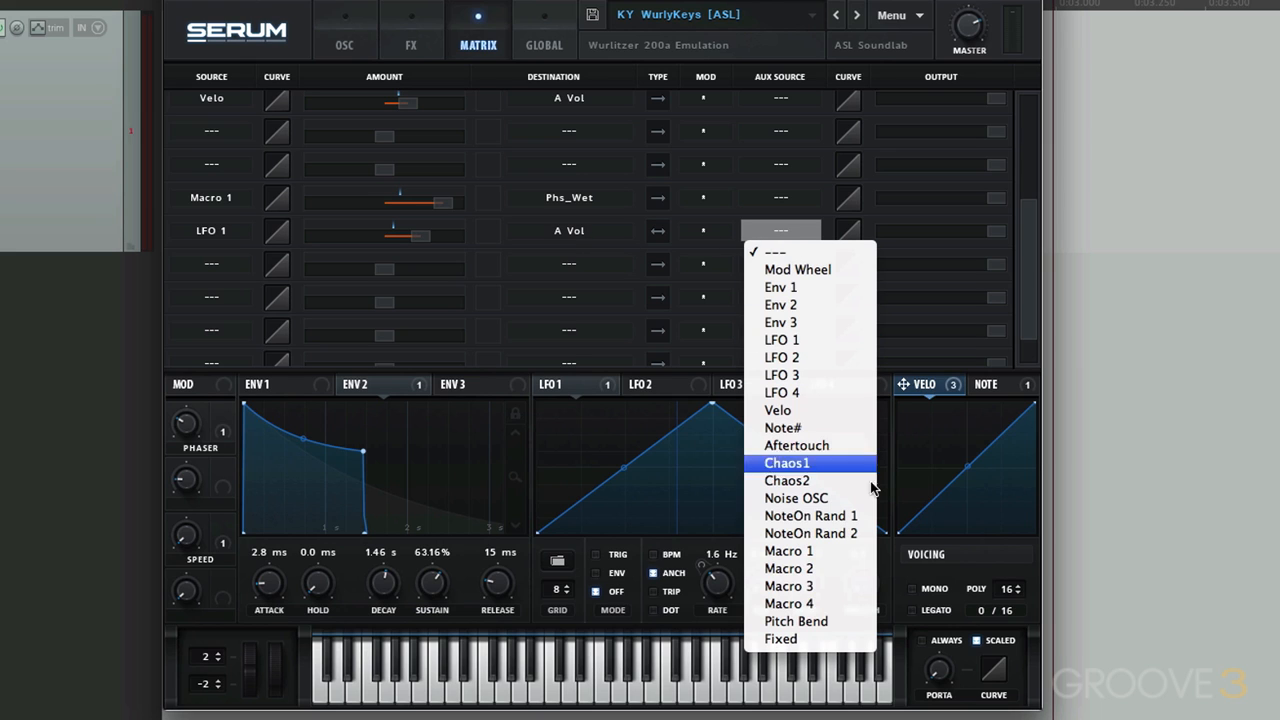
left_click(869, 568)
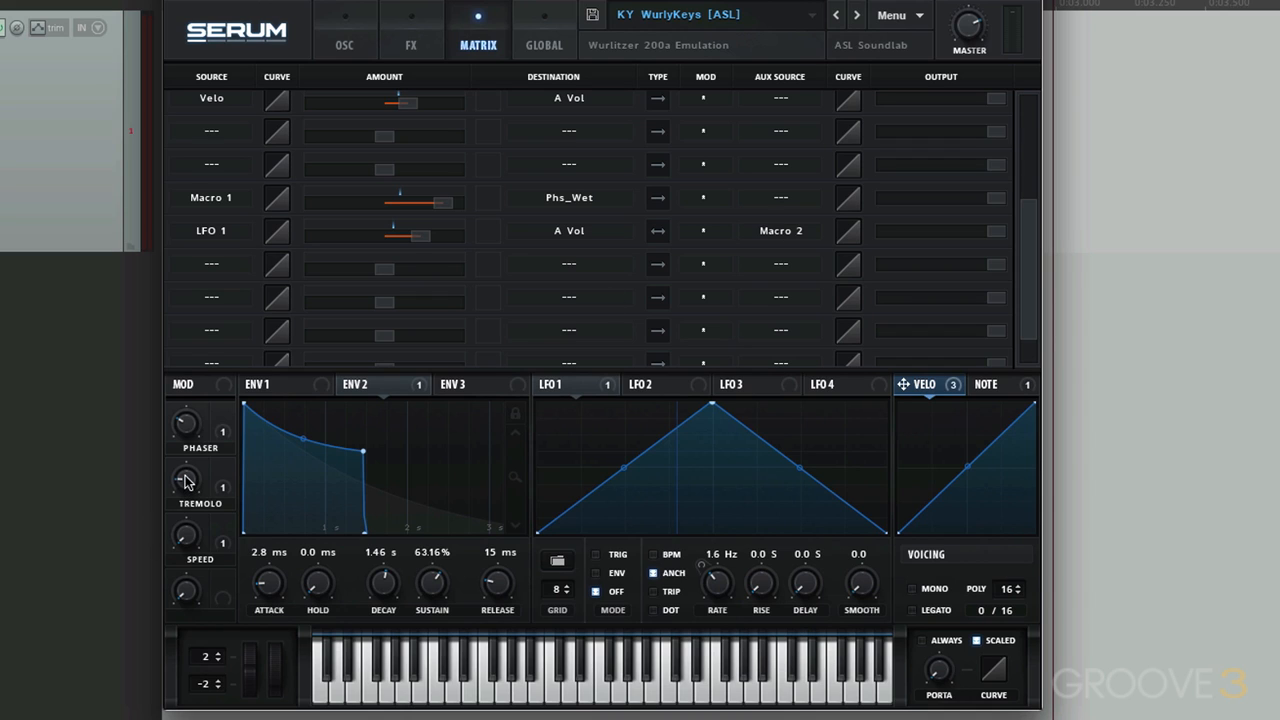
Step: Sweep the Tremolo macro through its range to audition LFO 1's modulation of oscillator A's volume
mouse_move(183, 510)
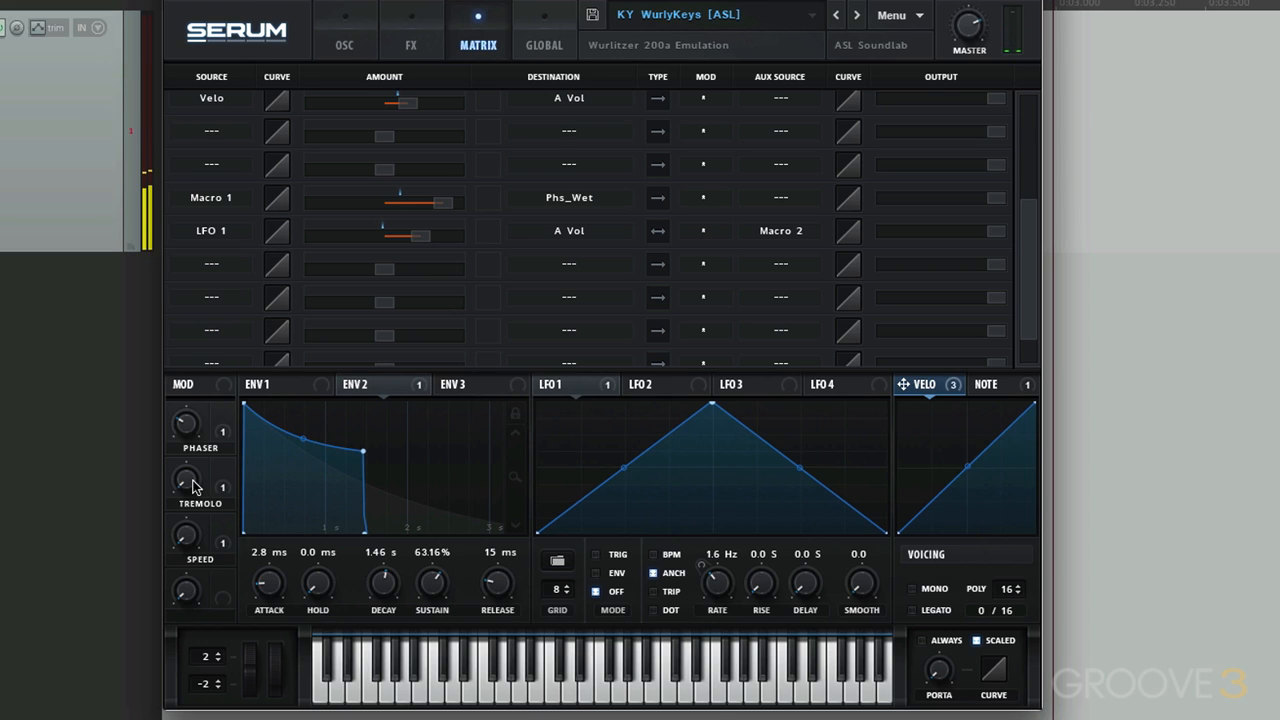
left_click_drag(194, 487, 246, 291)
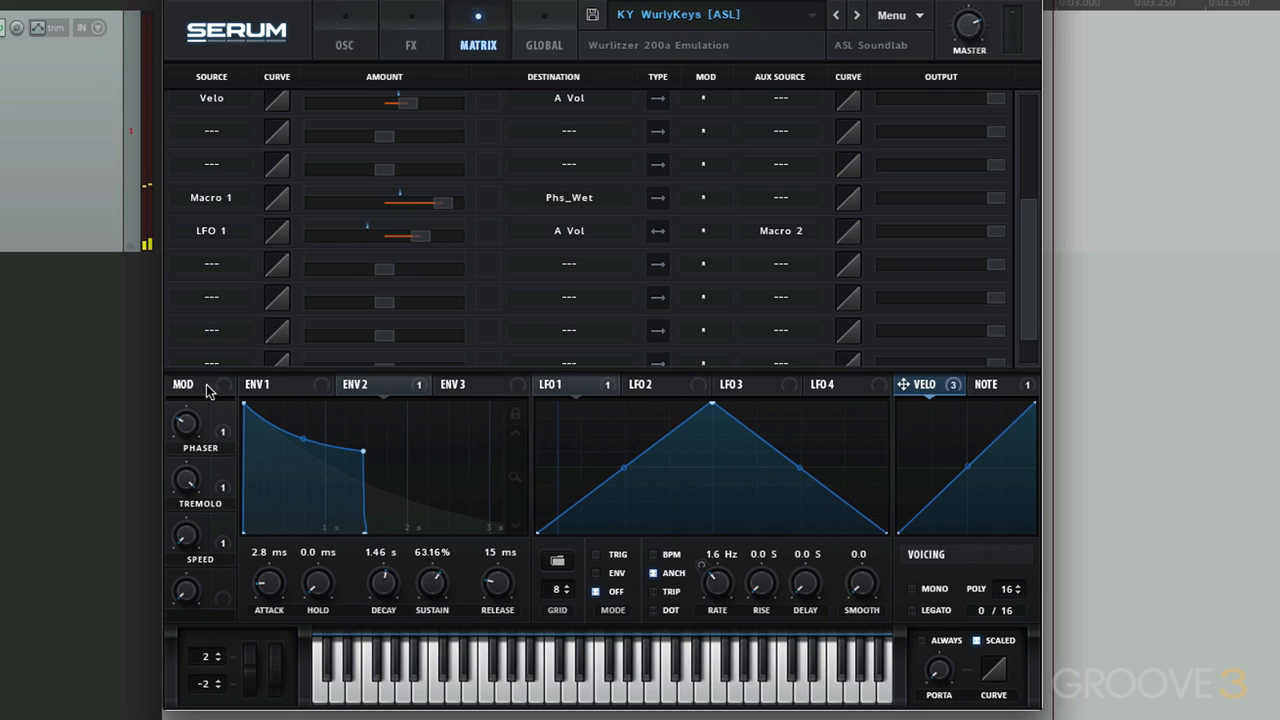
left_click_drag(190, 480, 167, 578)
Step: Check the Macro 3 to LFO 1 rate routing and turn up the Speed macro
left_click_drag(1029, 237, 1003, 113)
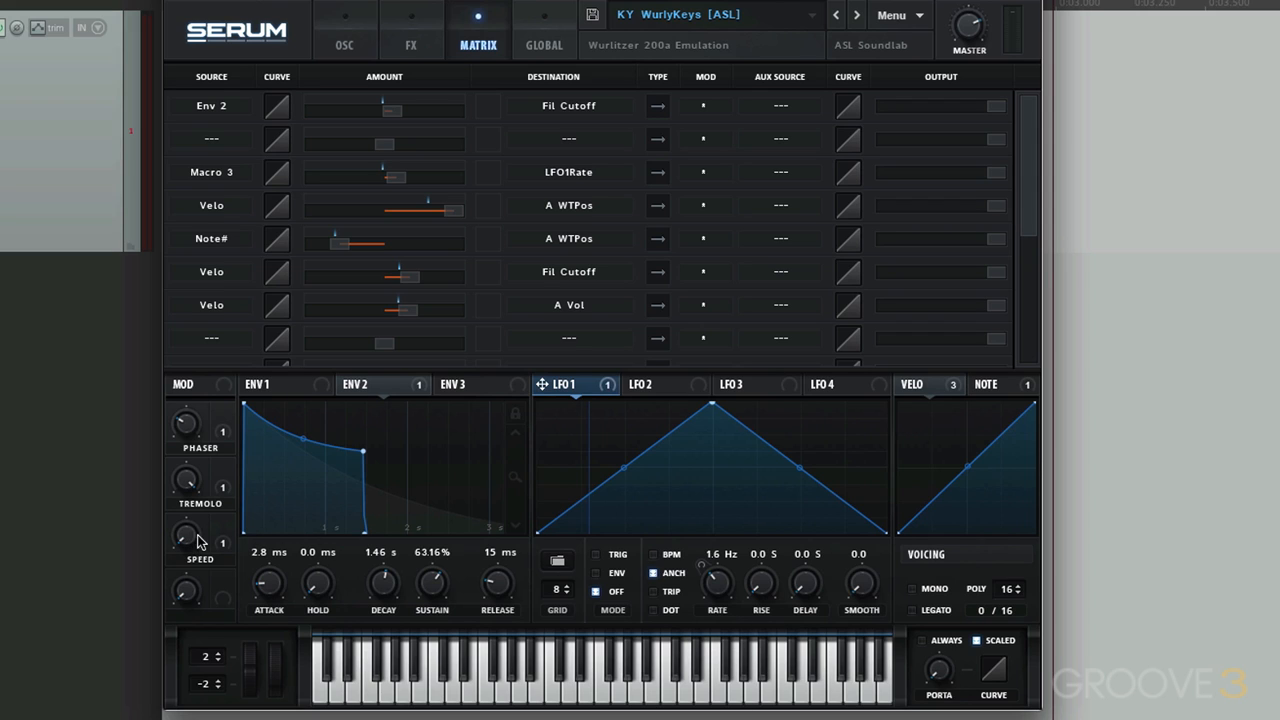
left_click_drag(189, 536, 218, 425)
Step: Disable the Delay and Reverb units in the effects rack
left_click(414, 45)
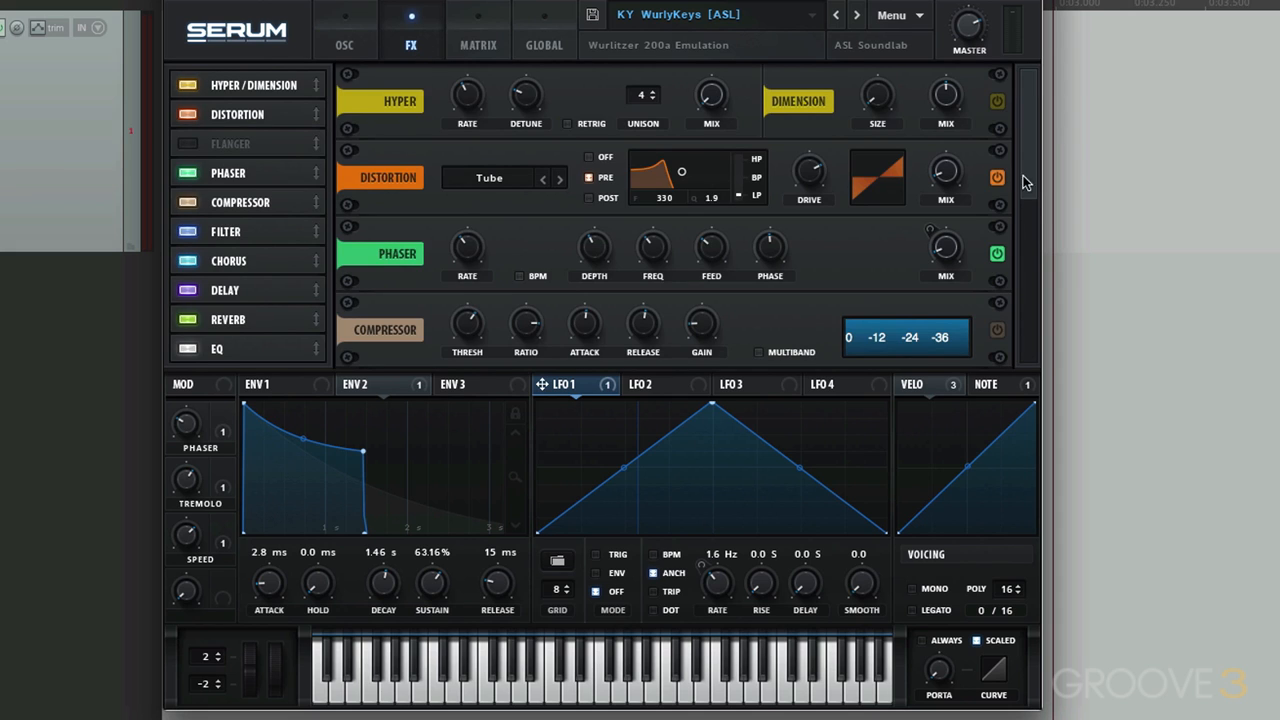
left_click_drag(1030, 182, 1020, 400)
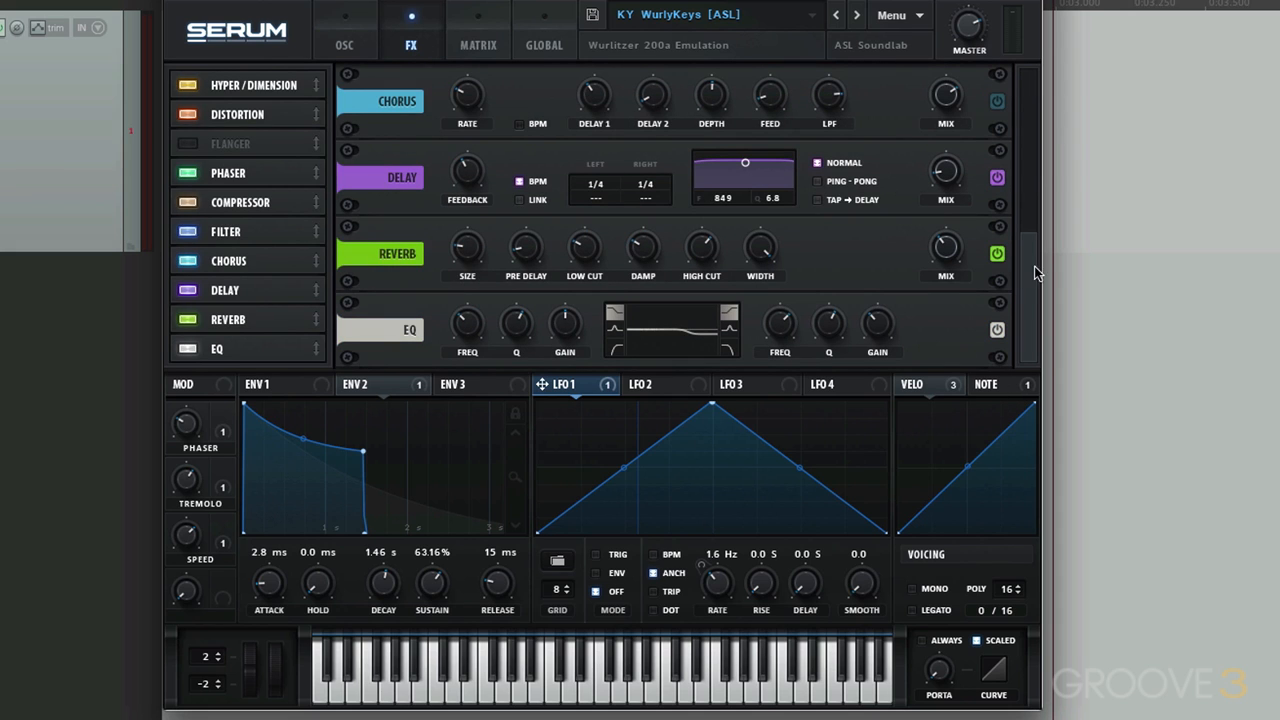
left_click(998, 178)
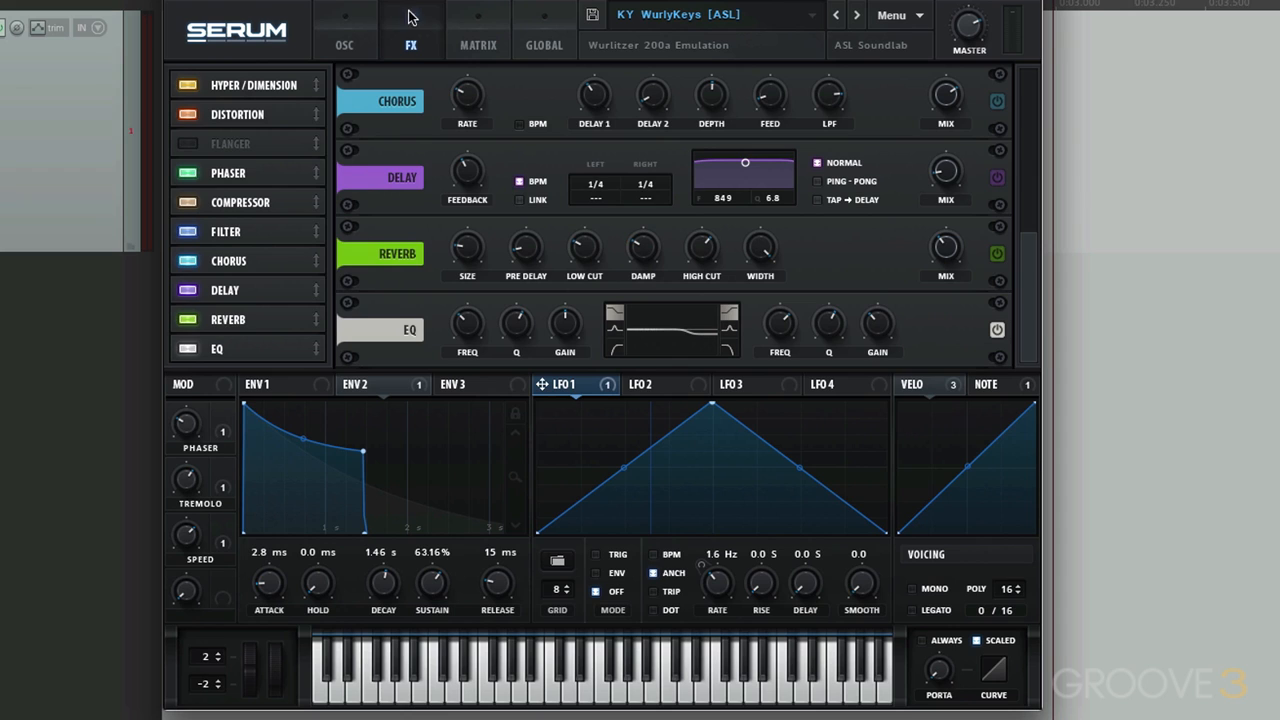
Step: Shorten the release of Env 1 to 39 ms
left_click(345, 45)
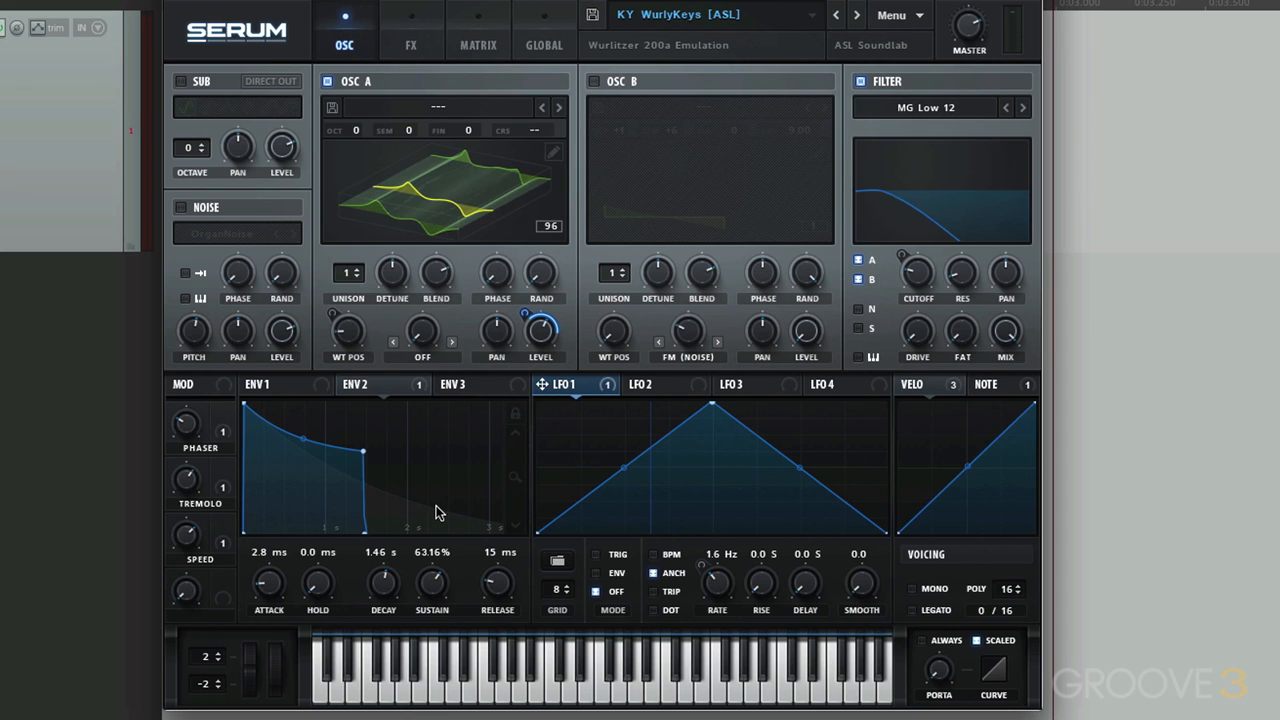
left_click(270, 385)
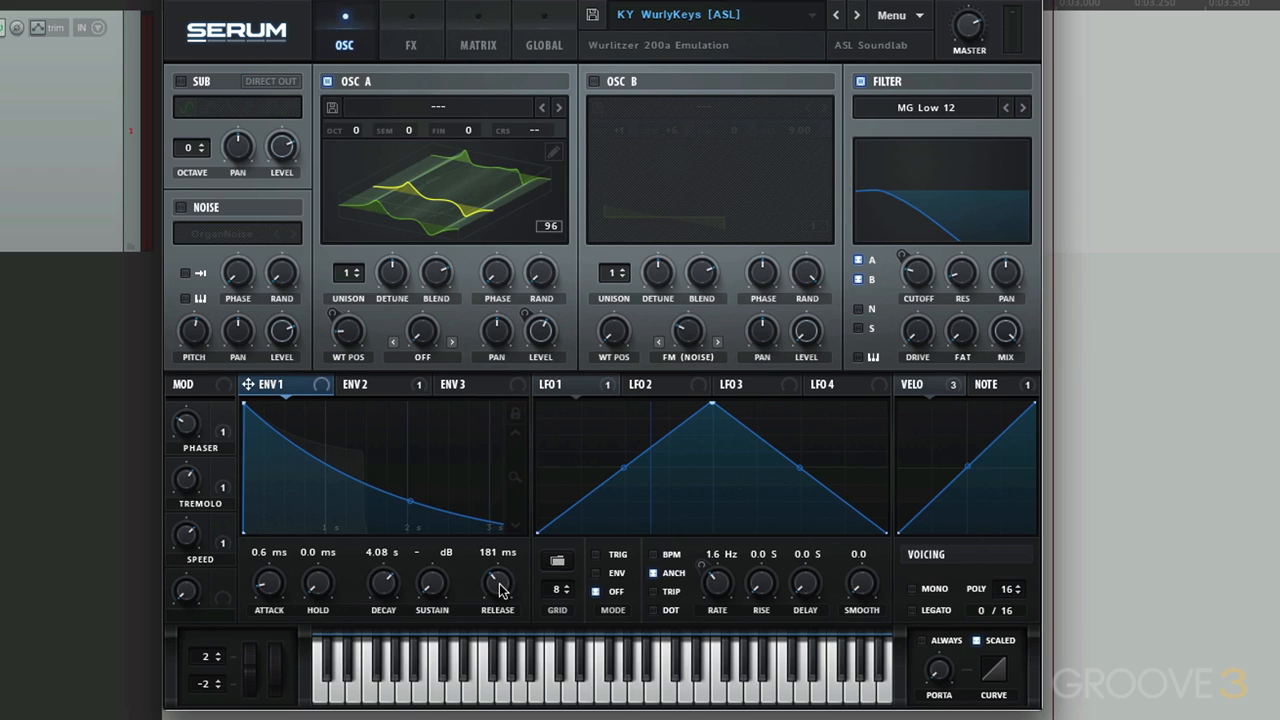
mouse_move(499, 590)
left_mouse_down()
mouse_move(490, 655)
mouse_move(495, 606)
left_mouse_up()
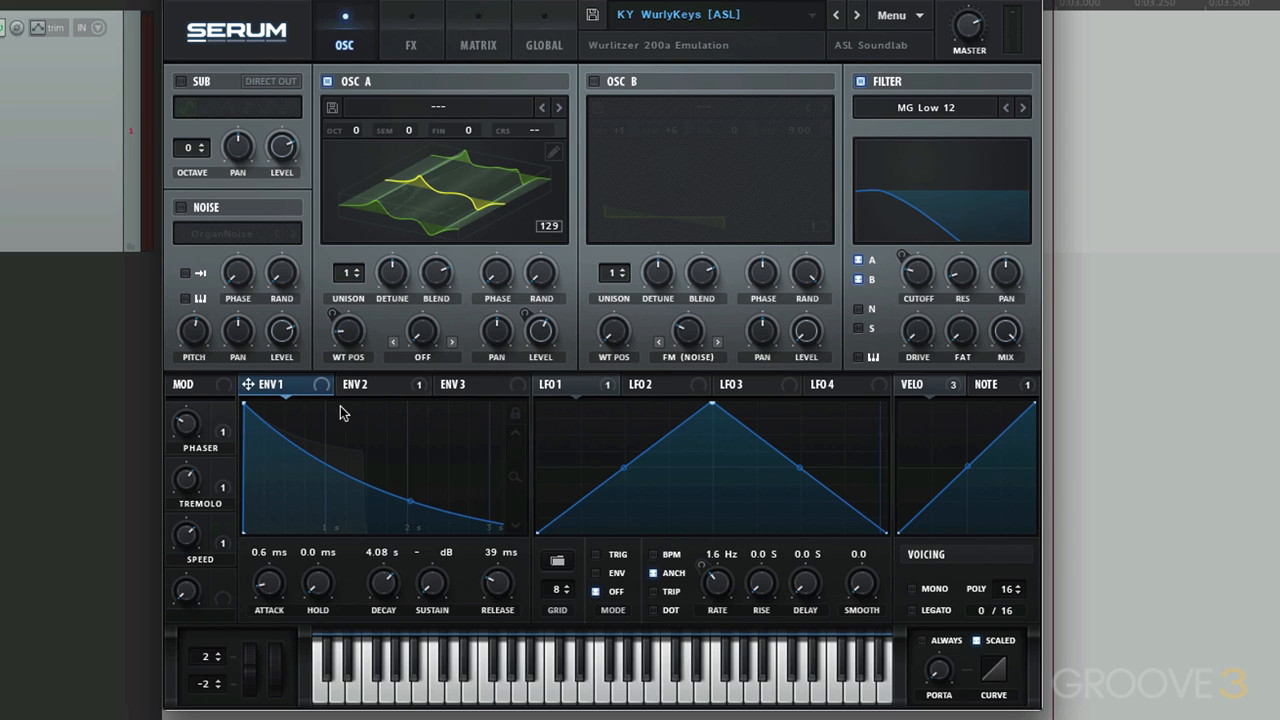
Step: Audition a slight change to the Distortion unit's mix in the effects rack
left_click(405, 45)
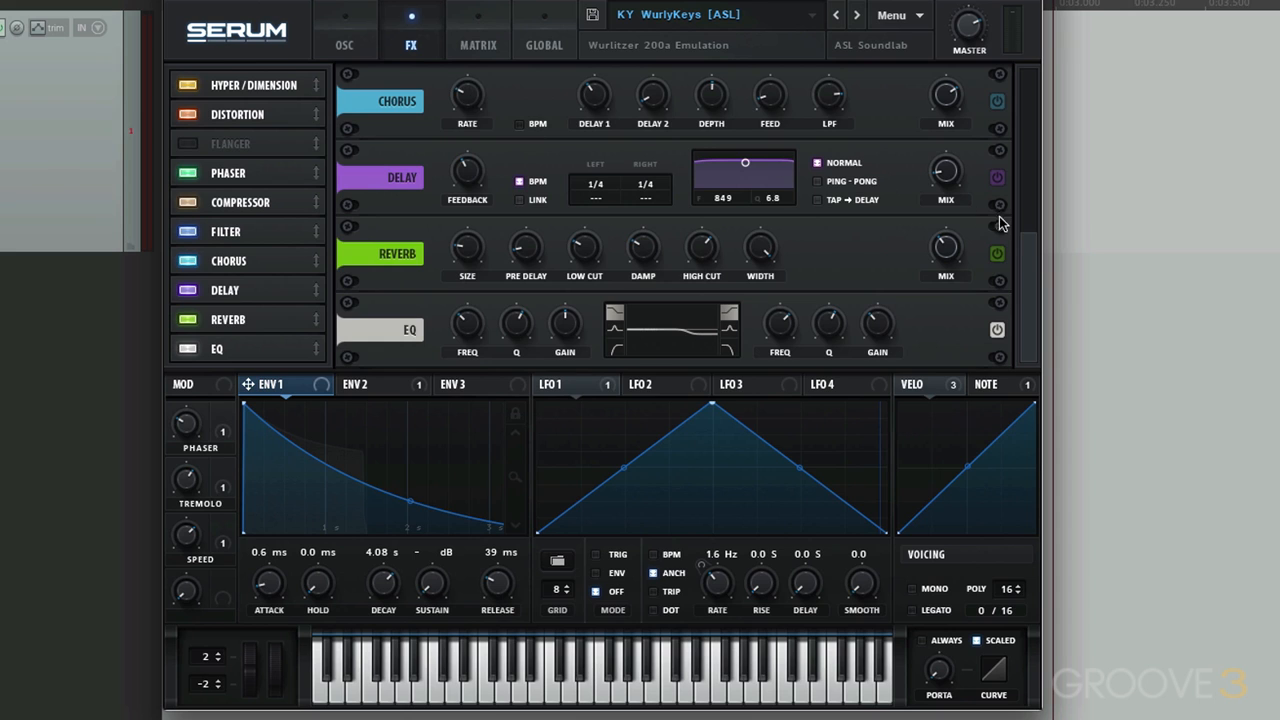
left_click_drag(1024, 245, 1016, 50)
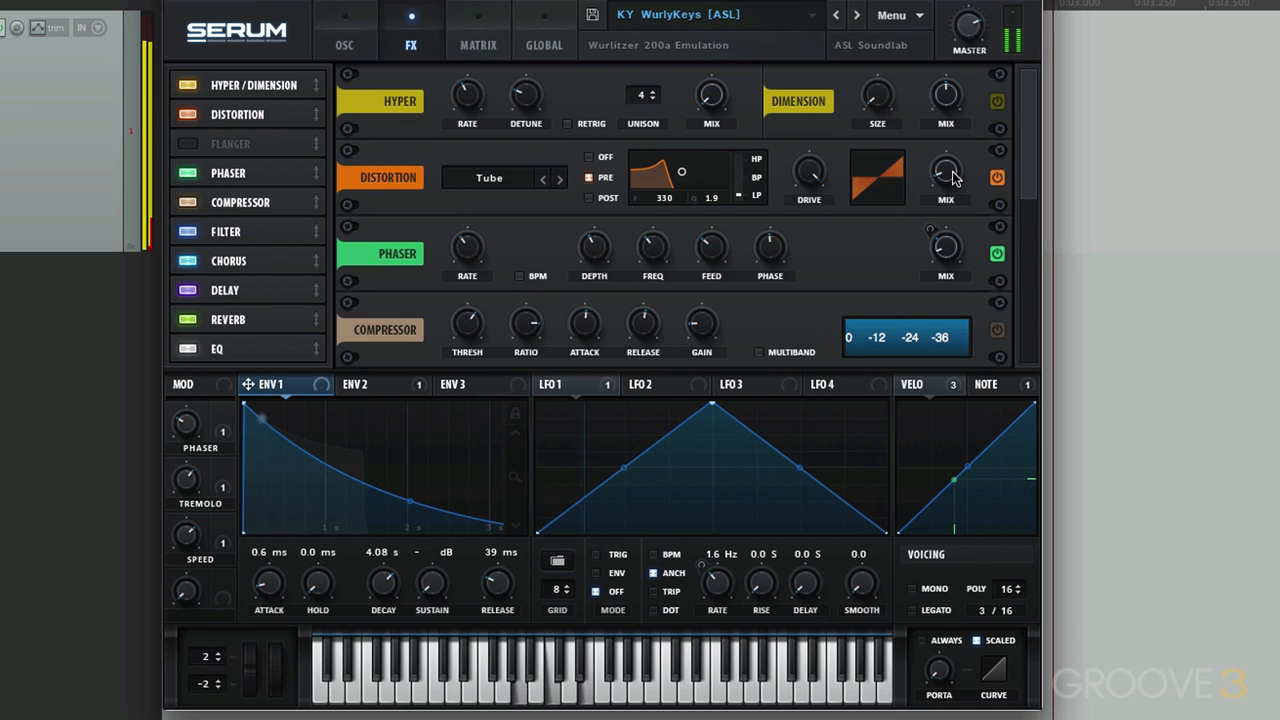
mouse_move(953, 172)
left_mouse_down()
mouse_move(958, 149)
mouse_move(951, 176)
left_mouse_up()
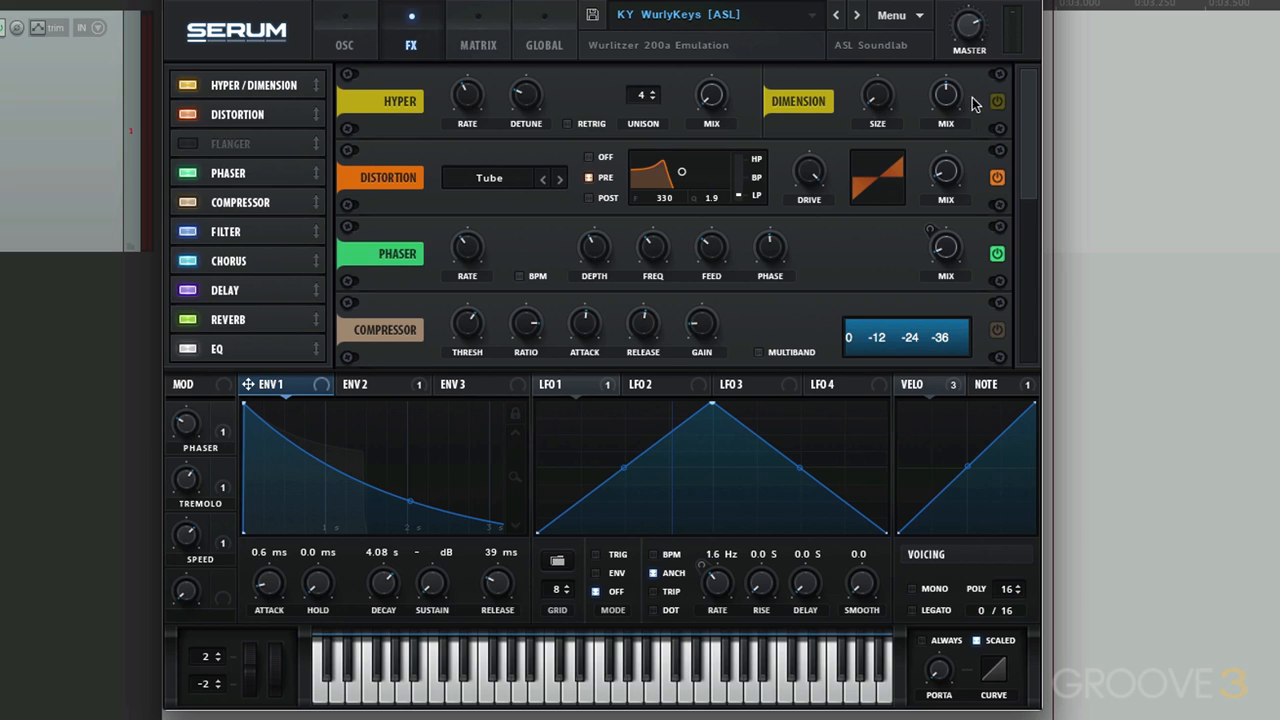
Step: Reload the KY WurlyKeys [ASL] preset from the Misc category
left_click(722, 16)
mouse_move(700, 108)
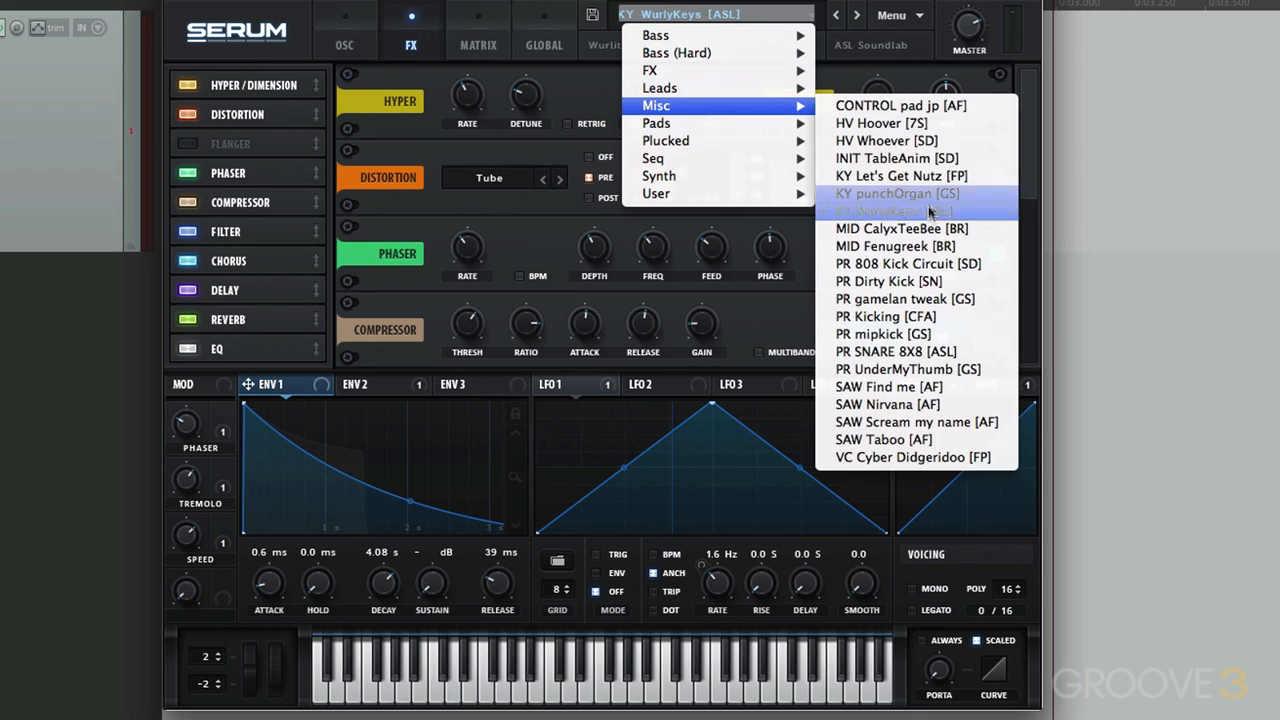
left_click(928, 210)
Step: Route Env 3 to the filter cutoff and shape it with a 390 ms attack, 1.33 s decay and 33.10% sustain
left_click(352, 48)
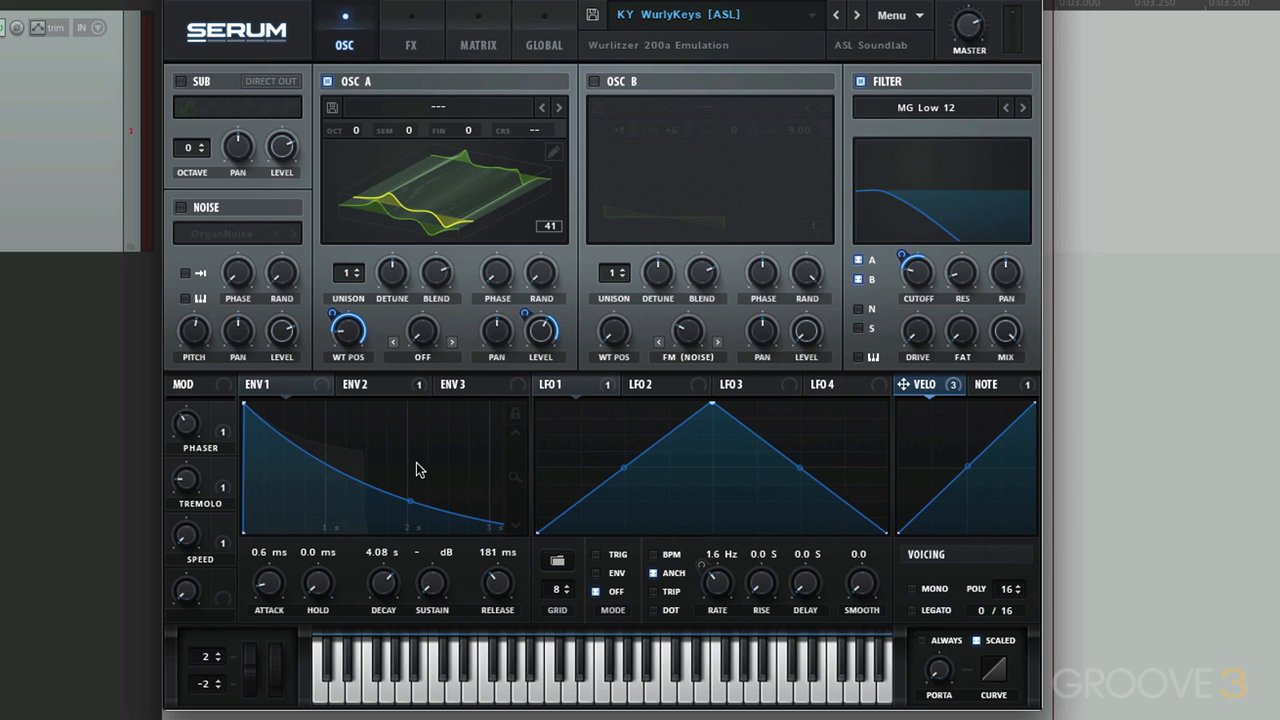
left_click(453, 386)
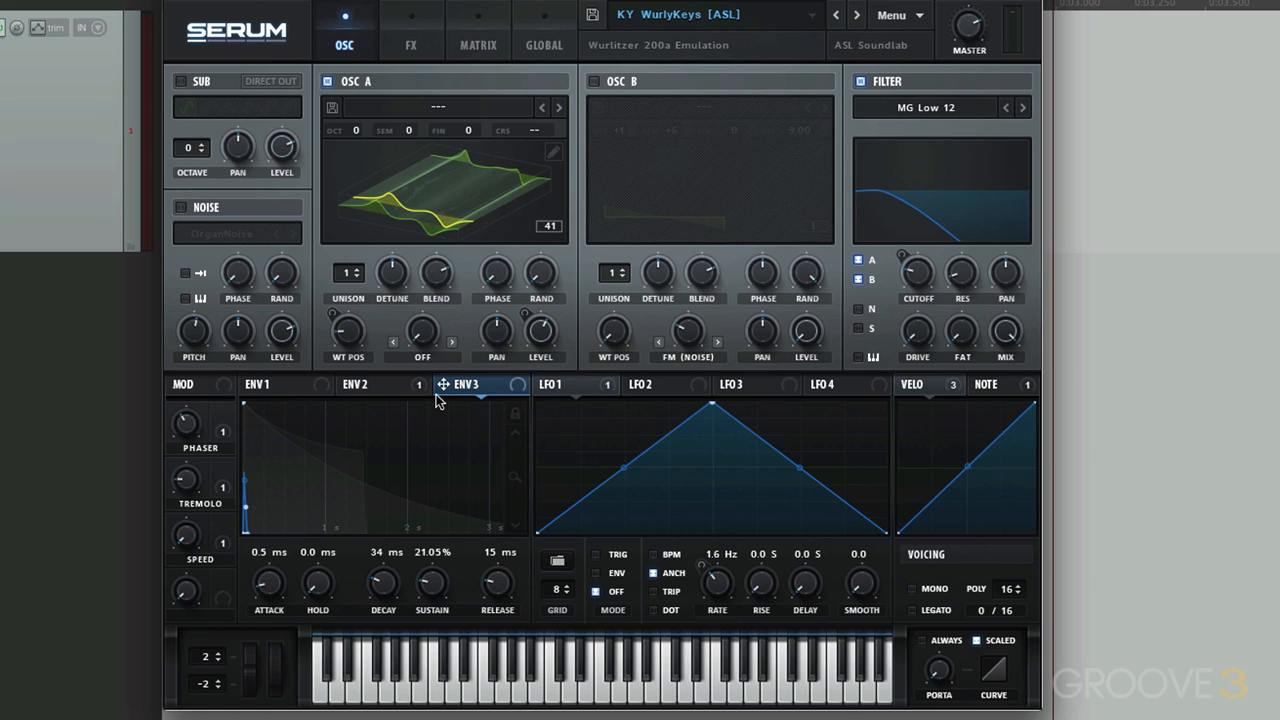
left_click_drag(443, 390, 921, 270)
left_click_drag(268, 578, 284, 530)
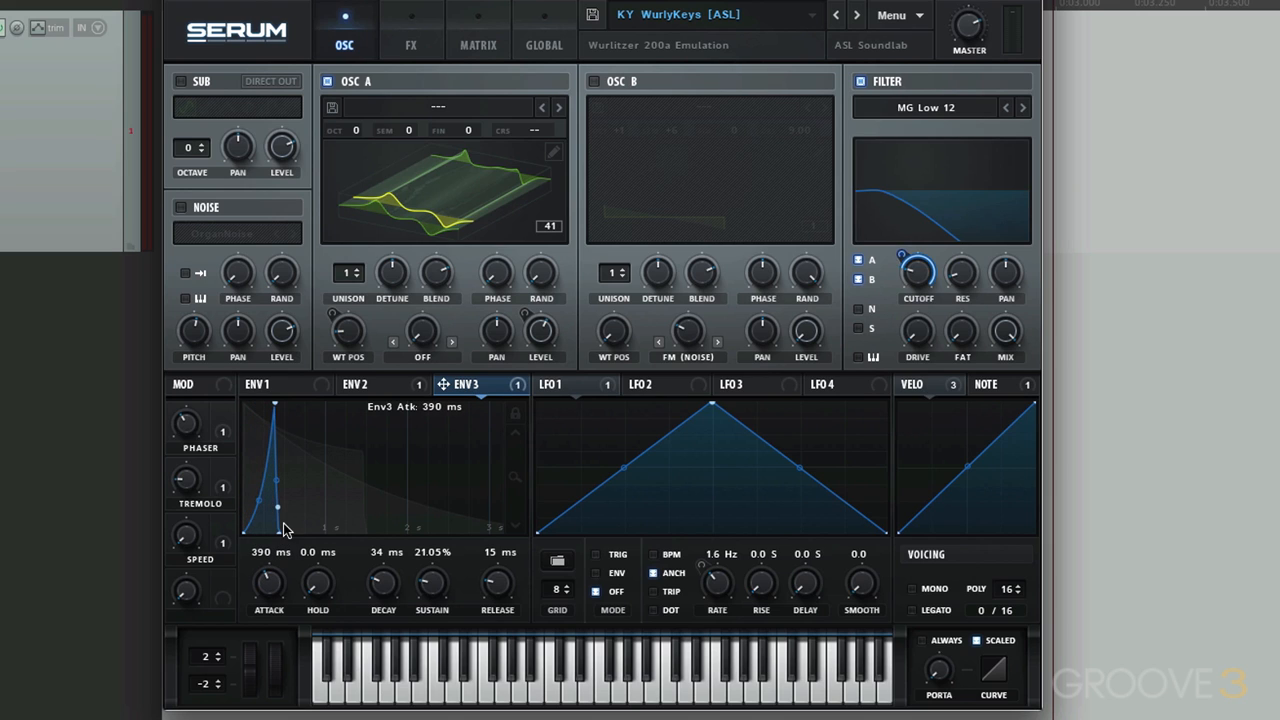
left_click_drag(436, 585, 410, 507)
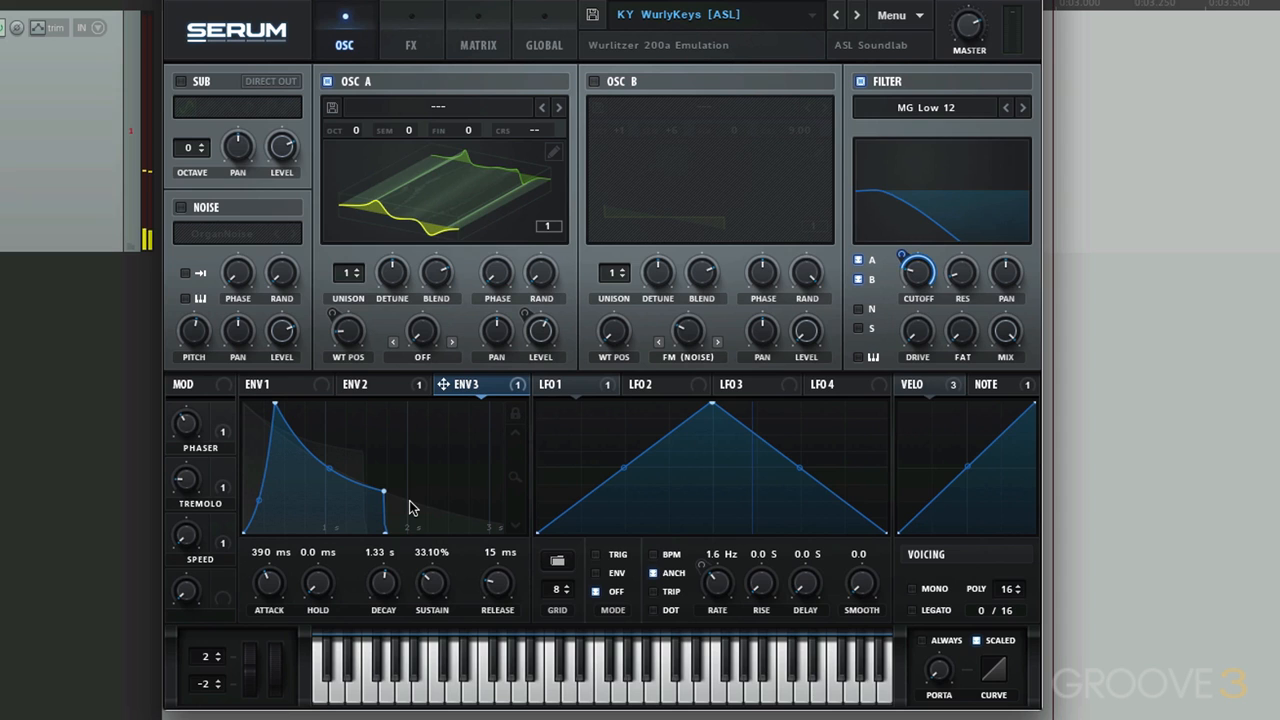
Step: Reduce the Env 3 modulation amount on the filter cutoff to a small positive value in the modulation matrix
left_click(475, 55)
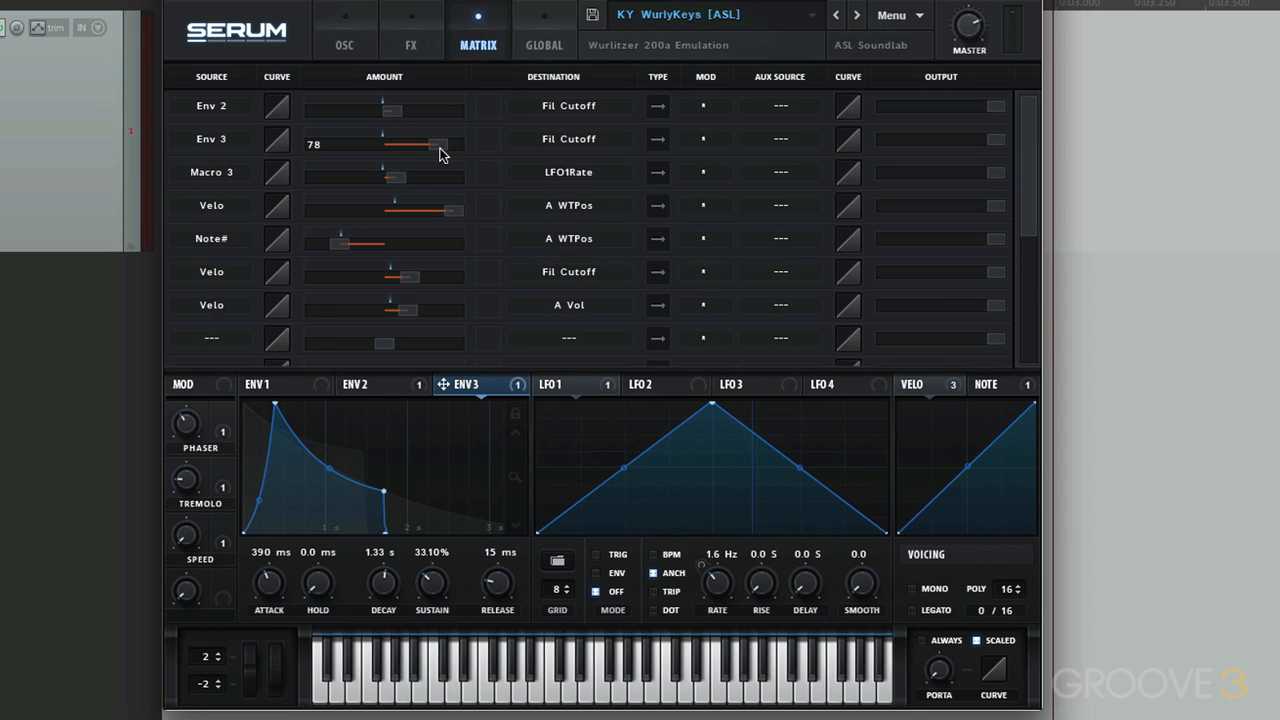
left_click_drag(440, 150, 405, 158)
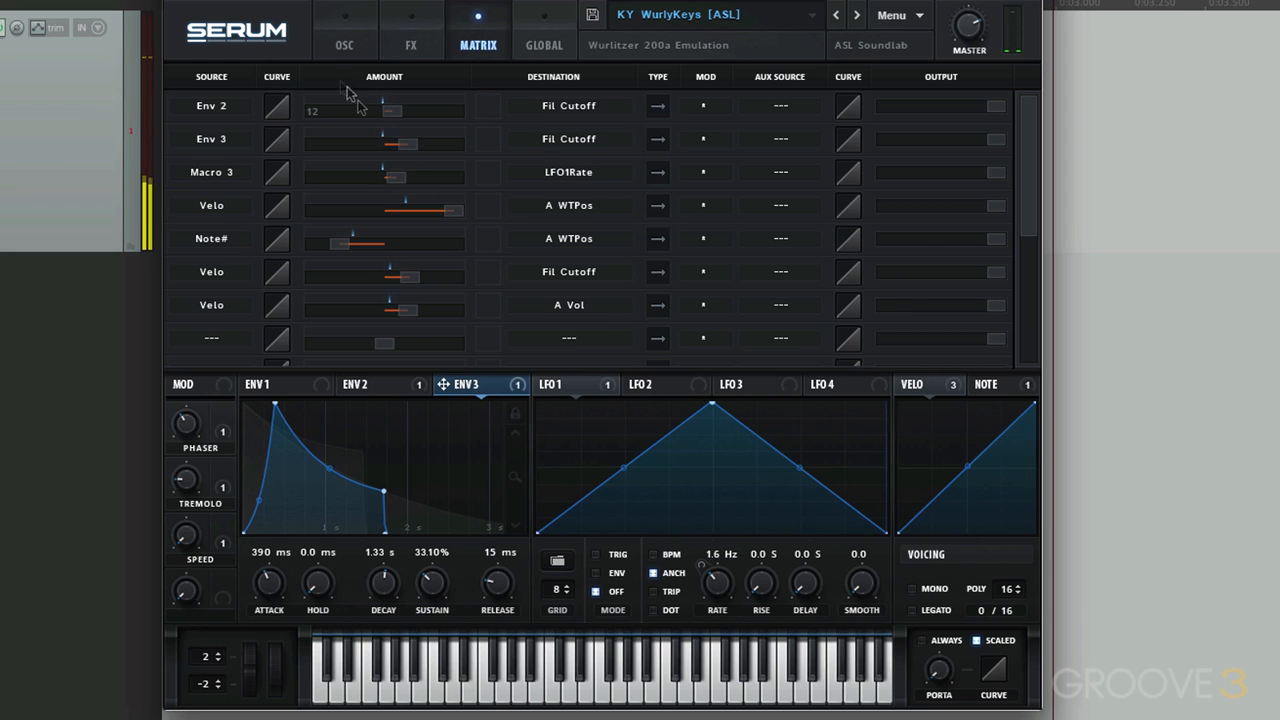
left_click(344, 45)
mouse_move(922, 288)
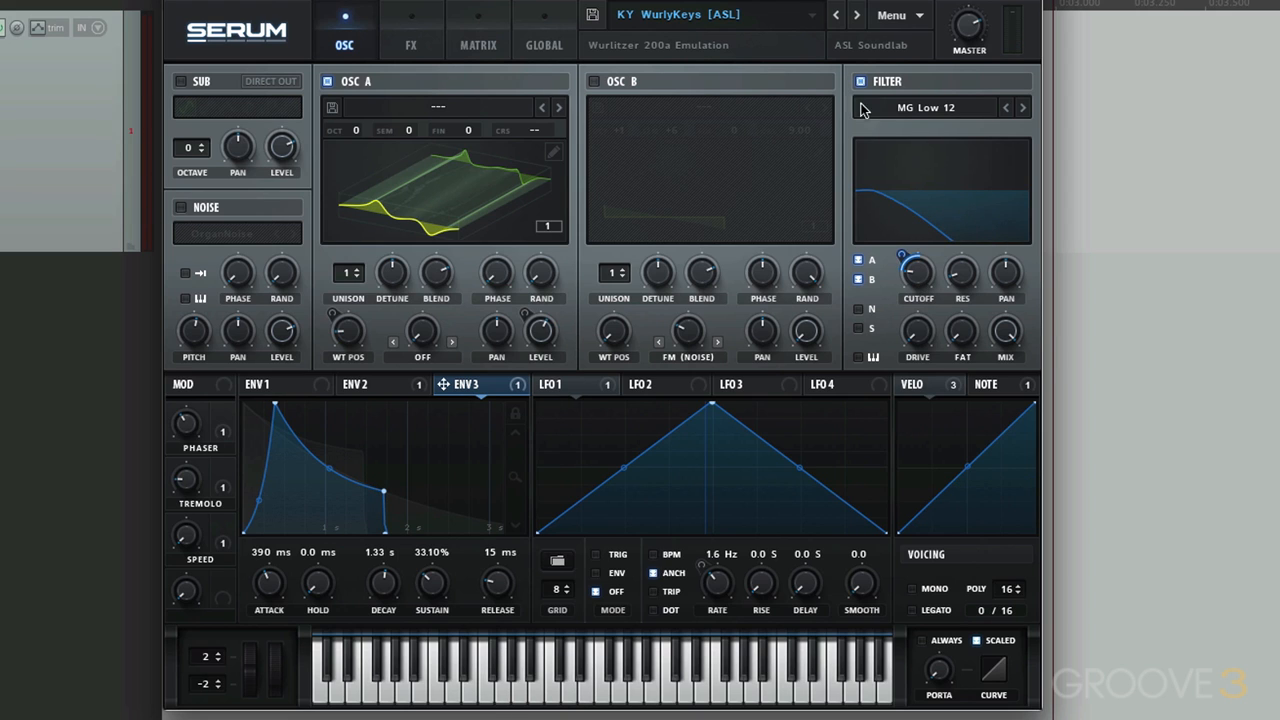
Step: Raise the Delay unit's mix to 28% in the effects rack
left_click(412, 45)
left_click_drag(1031, 184, 1003, 314)
left_click_drag(950, 243, 952, 213)
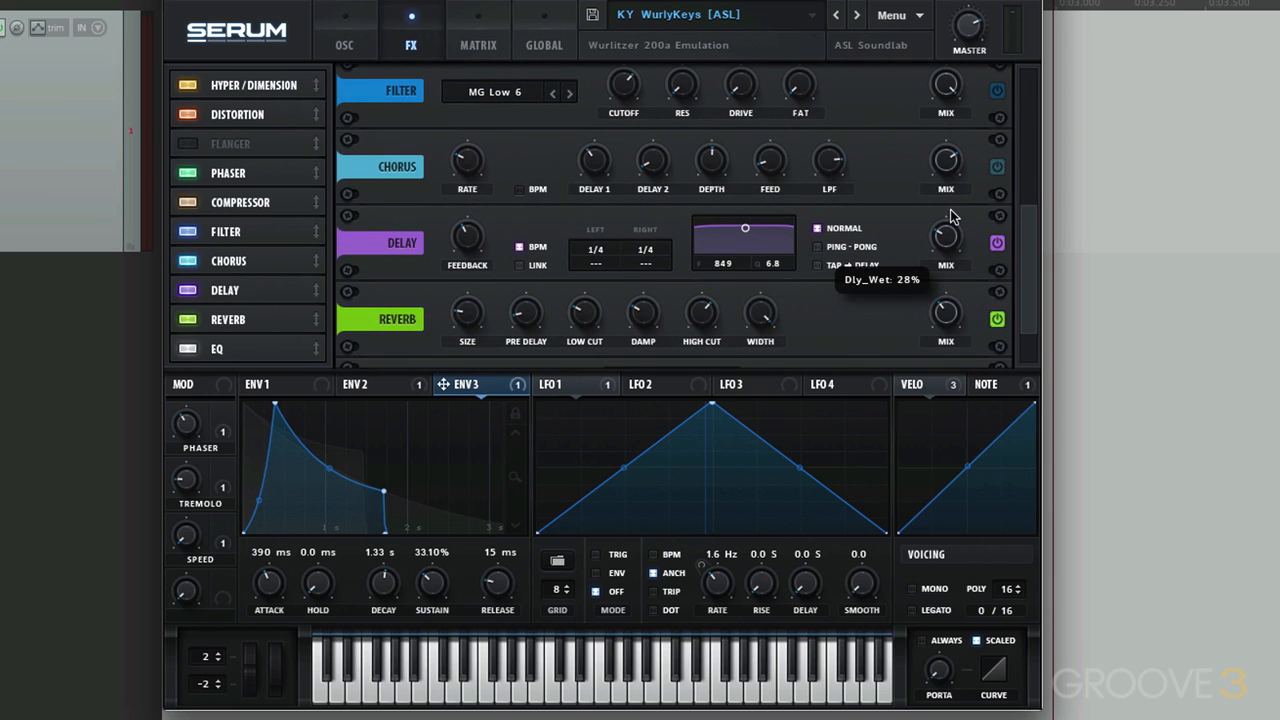